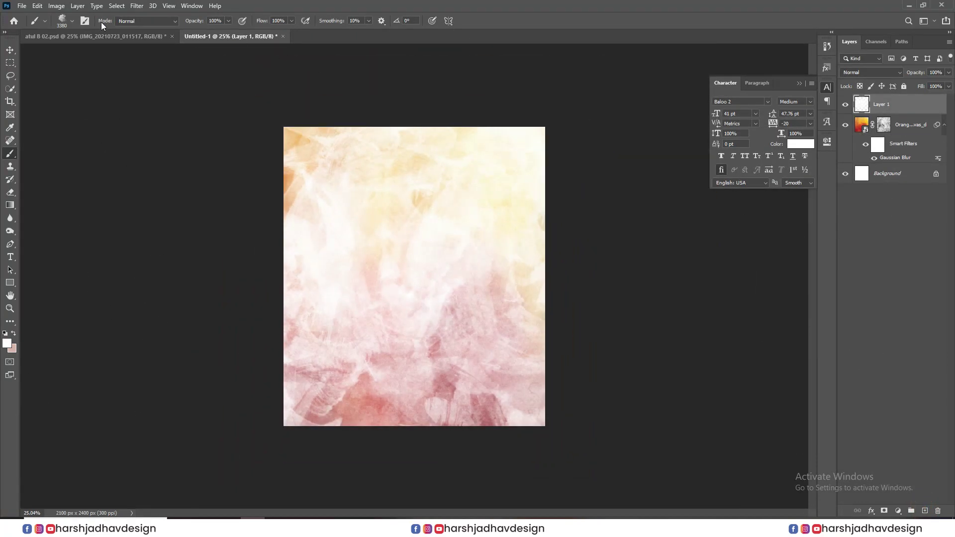
# Apply a Gaussian Blur with a radius of 45.6 pixels to the white paint on Layer 1.
pyautogui.click(137, 5)
pyautogui.click(281, 157)
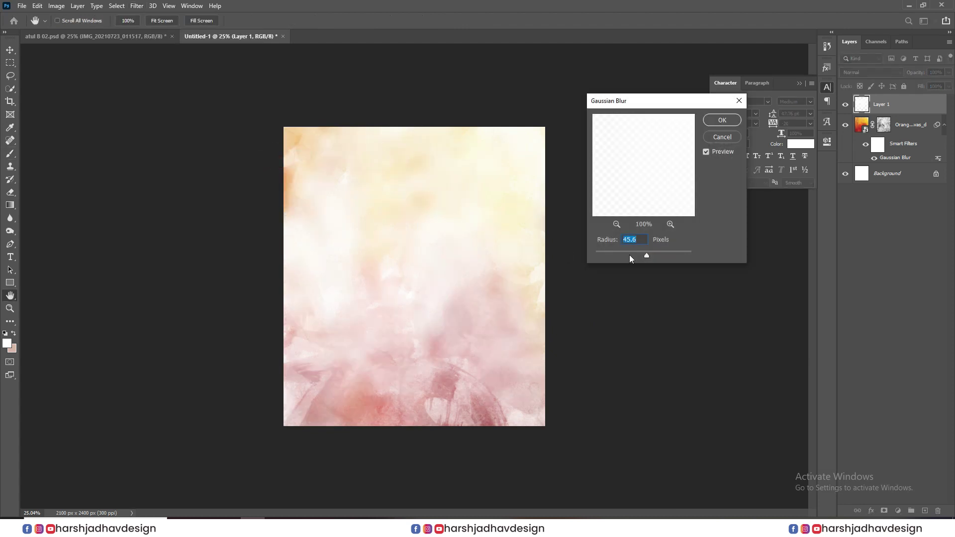
pyautogui.press('Return')
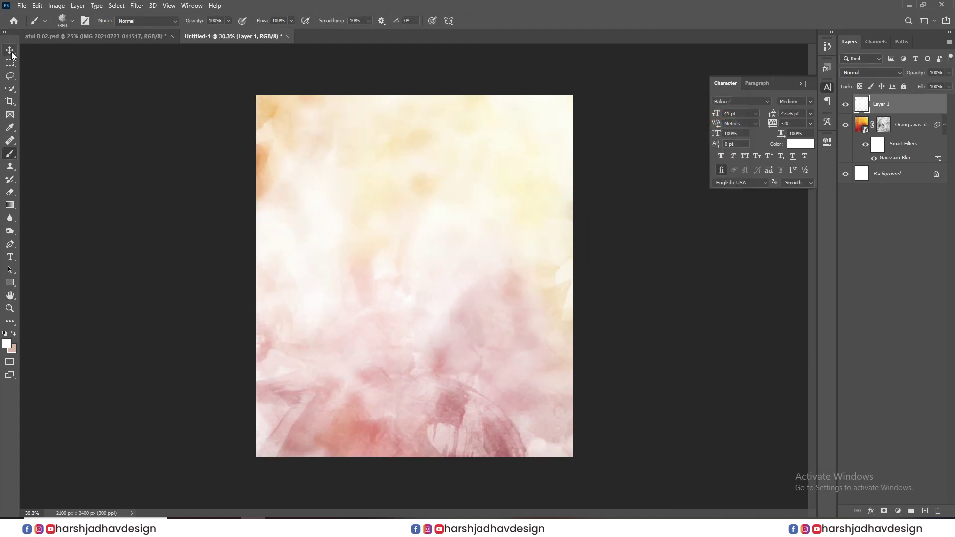
# Add the large and small turbaned portrait cut-outs to the middle of the poster above Layer 1.
pyautogui.moveTo(419, 294)
pyautogui.mouseDown()
pyautogui.moveTo(438, 303)
pyautogui.moveTo(434, 291)
pyautogui.mouseUp()
pyautogui.scroll(7, 535, 331)
pyautogui.scroll(-3, 467, 320)
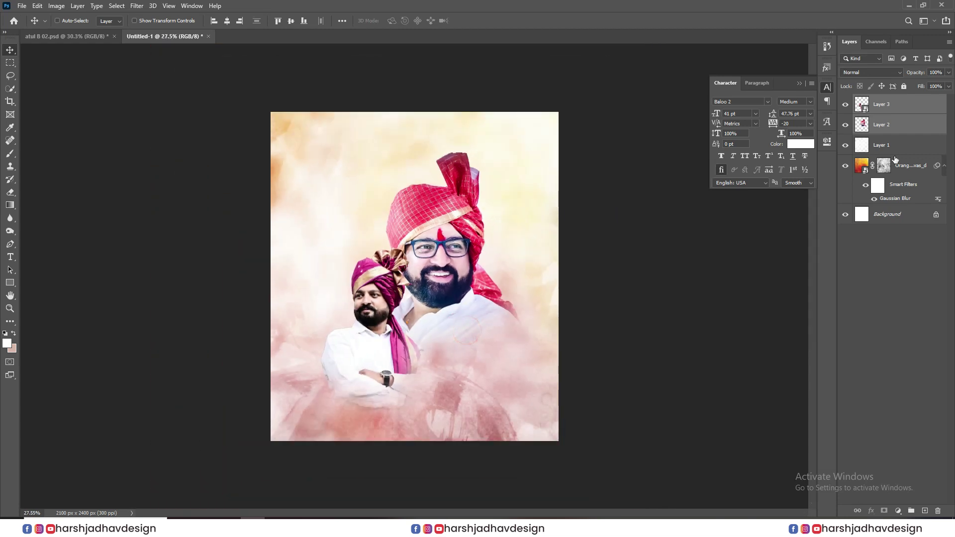
# Add a new layer above Layer 1 and paint the poster's lower area white with a 3099 px brush.
pyautogui.click(897, 151)
pyautogui.click(925, 511)
pyautogui.scroll(-2, 629, 353)
pyautogui.press('b')
pyautogui.rightClick(420, 319)
pyautogui.click(481, 269)
pyautogui.press('Return')
pyautogui.moveTo(216, 395)
pyautogui.mouseDown()
pyautogui.moveTo(368, 433)
pyautogui.moveTo(656, 383)
pyautogui.mouseUp()
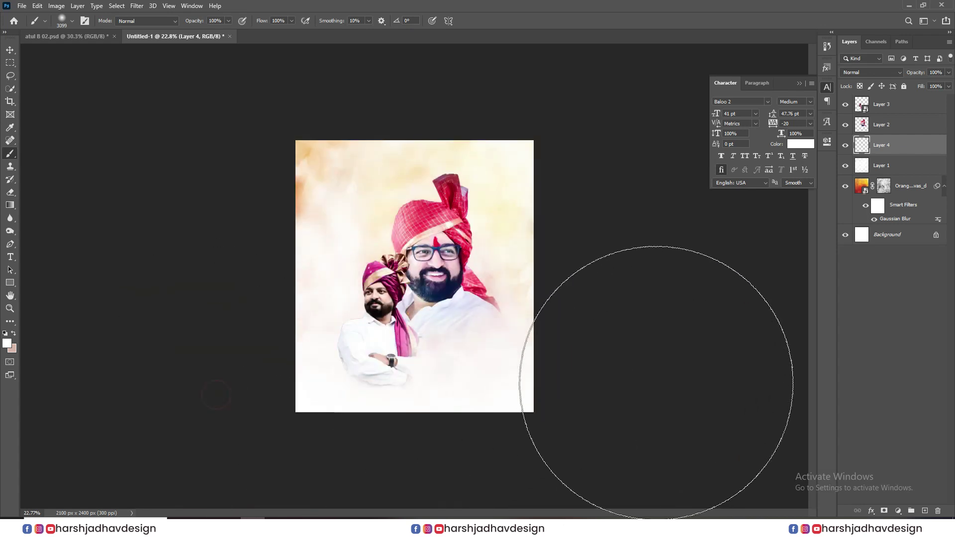
# Place the building cut-out over the poster's lower right, scaled down, and put its layer above the portraits.
pyautogui.click(10, 50)
pyautogui.scroll(3, 527, 303)
pyautogui.hotkey('alt', 'Tab')
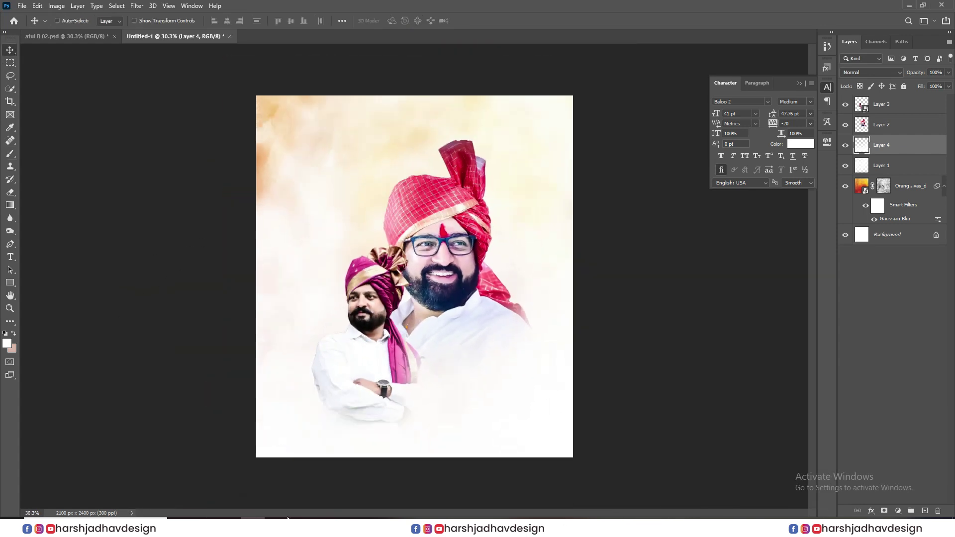
pyautogui.moveTo(574, 277); pyautogui.dragTo(480, 363)
pyautogui.press('Return')
pyautogui.moveTo(883, 100); pyautogui.dragTo(883, 96)
# Fine-tune the building cut-out's position and size beside the small portrait.
pyautogui.scroll(7, 450, 330)
pyautogui.moveTo(512, 366); pyautogui.dragTo(525, 354)
pyautogui.scroll(-9, 543, 347)
pyautogui.hotkey('ctrl', 't')
pyautogui.press('Return')
pyautogui.scroll(2, 455, 323)
pyautogui.scroll(-2, 313, 224)
pyautogui.scroll(1, 345, 139)
# Lower the opacity of Layer 1 to 46% to strengthen the background colours.
pyautogui.click(896, 170)
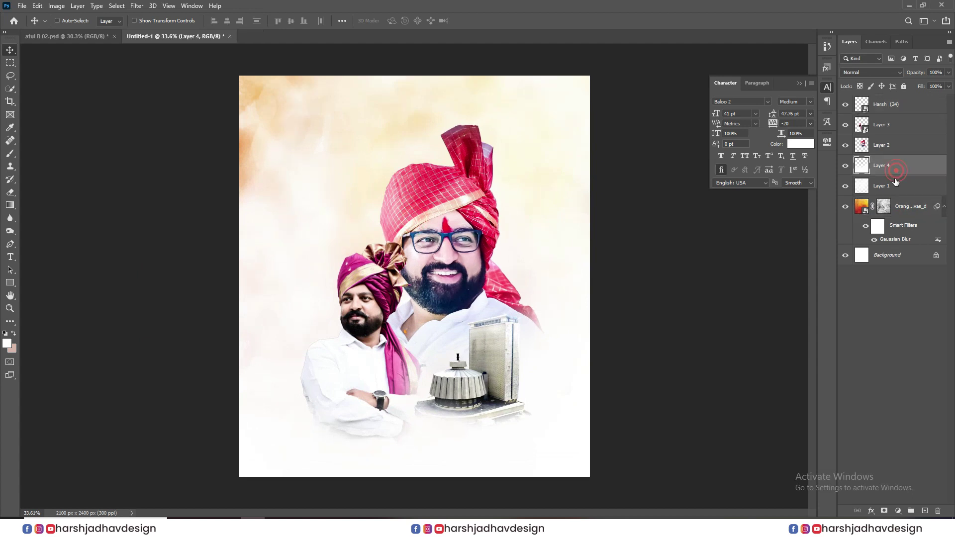
pyautogui.moveTo(915, 72); pyautogui.dragTo(887, 85)
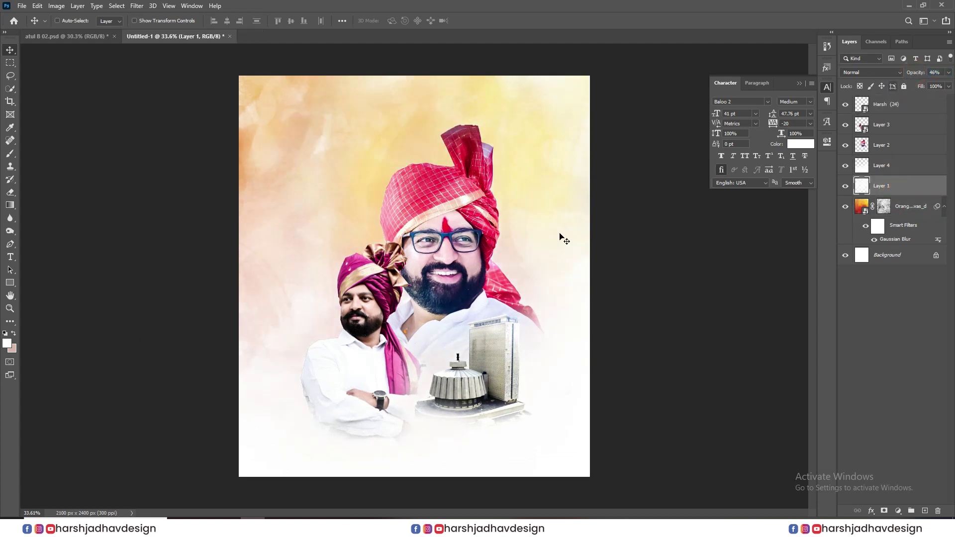
pyautogui.click(527, 246)
pyautogui.scroll(-3, 527, 247)
# Add a Color Balance adjustment layer above Layer 4 and shift the background colours toward pink and magenta.
pyautogui.click(898, 511)
pyautogui.click(901, 165)
pyautogui.click(898, 511)
pyautogui.click(901, 424)
pyautogui.scroll(2, 640, 187)
pyautogui.moveTo(752, 223); pyautogui.dragTo(796, 223)
pyautogui.moveTo(702, 190); pyautogui.dragTo(510, 216)
pyautogui.moveTo(737, 192); pyautogui.dragTo(712, 192)
pyautogui.scroll(3, 356, 273)
pyautogui.scroll(3, 356, 273)
pyautogui.scroll(-9, 258, 112)
pyautogui.scroll(7, 201, 199)
# Start a text line near the poster's upper left in the Infinity-09 Regular font at 77 pt.
pyautogui.press('t')
pyautogui.click(299, 157)
pyautogui.moveTo(300, 149); pyautogui.dragTo(367, 154)
pyautogui.click(726, 240)
pyautogui.write('inf')
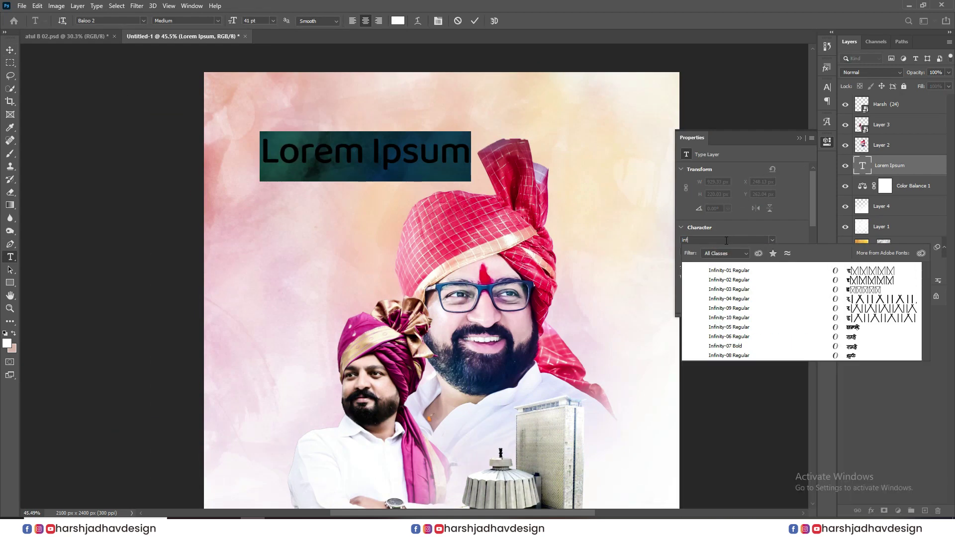
pyautogui.click(854, 315)
pyautogui.moveTo(683, 267); pyautogui.dragTo(700, 272)
# Enter the leader's first name in the white text line and position it at the upper left.
pyautogui.write('a')
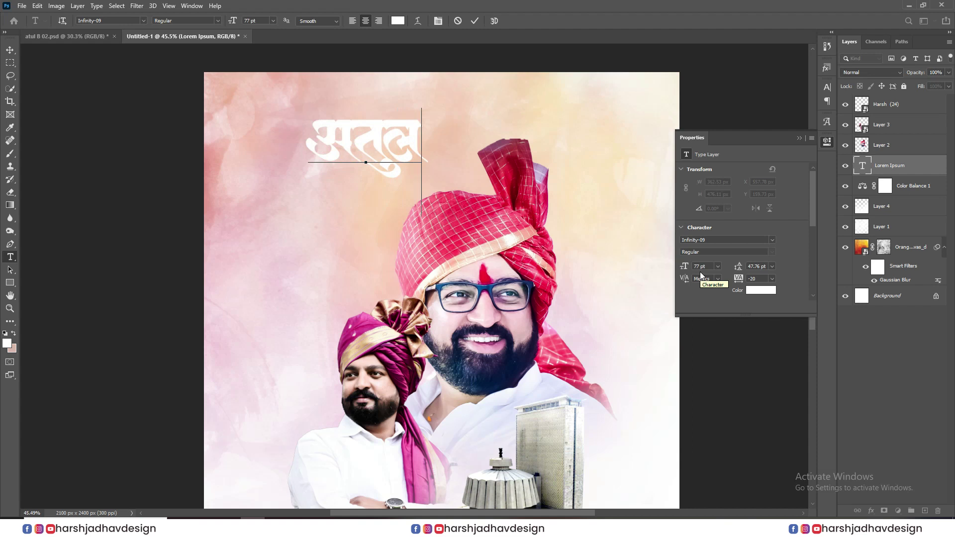
pyautogui.write('dada')
pyautogui.scroll(5, 398, 149)
pyautogui.moveTo(337, 175); pyautogui.dragTo(299, 172)
# Duplicate the name line below itself, change the copy to the leader's surname, and reposition both lines together.
pyautogui.moveTo(271, 120); pyautogui.dragTo(263, 265)
pyautogui.doubleClick(269, 270)
pyautogui.write('baonak')
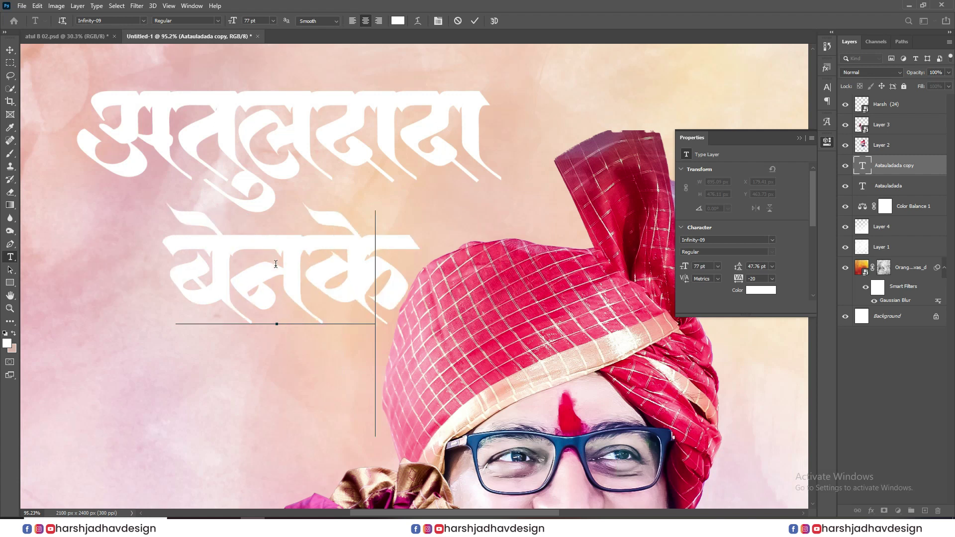
pyautogui.click(10, 52)
pyautogui.moveTo(297, 303); pyautogui.dragTo(279, 282)
pyautogui.scroll(-6, 278, 282)
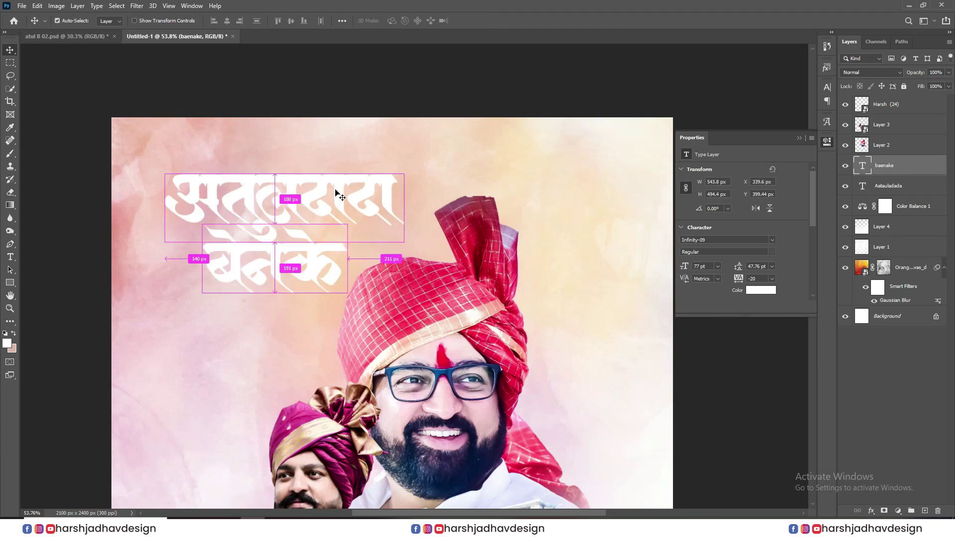
pyautogui.keyDown('ctrl'); pyautogui.keyDown('shift'); pyautogui.click(358, 199); pyautogui.keyUp('shift'); pyautogui.keyUp('ctrl')
pyautogui.moveTo(358, 199); pyautogui.dragTo(337, 222)
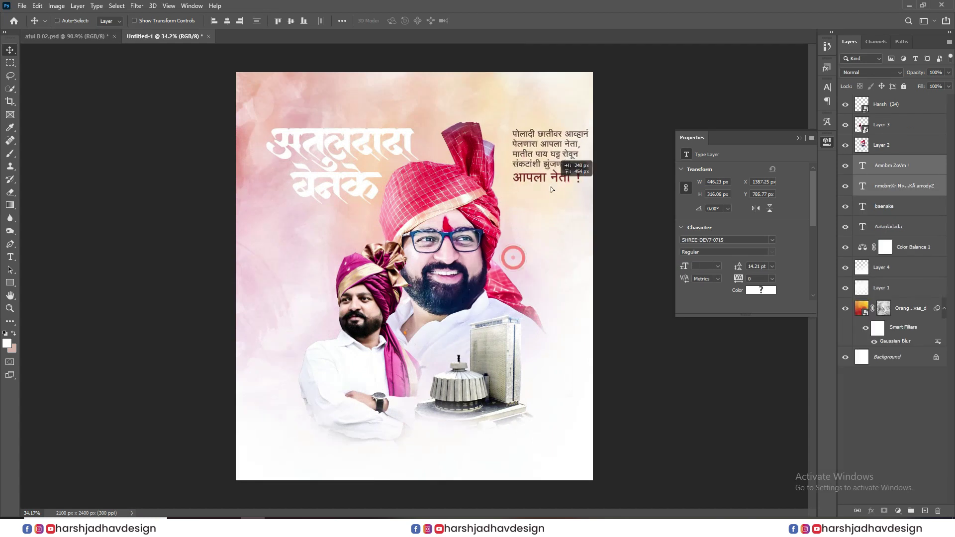
# Place the copied slogan text block to the right of the large portrait's turban and adjust its size.
pyautogui.moveTo(551, 189); pyautogui.dragTo(477, 249)
pyautogui.hotkey('ctrl', 't')
pyautogui.press('Return')
# Convert a copy of the slogan text into a smart object and place it behind the small portrait.
pyautogui.rightClick(900, 186)
pyautogui.click(822, 186)
pyautogui.moveTo(416, 312); pyautogui.dragTo(399, 315)
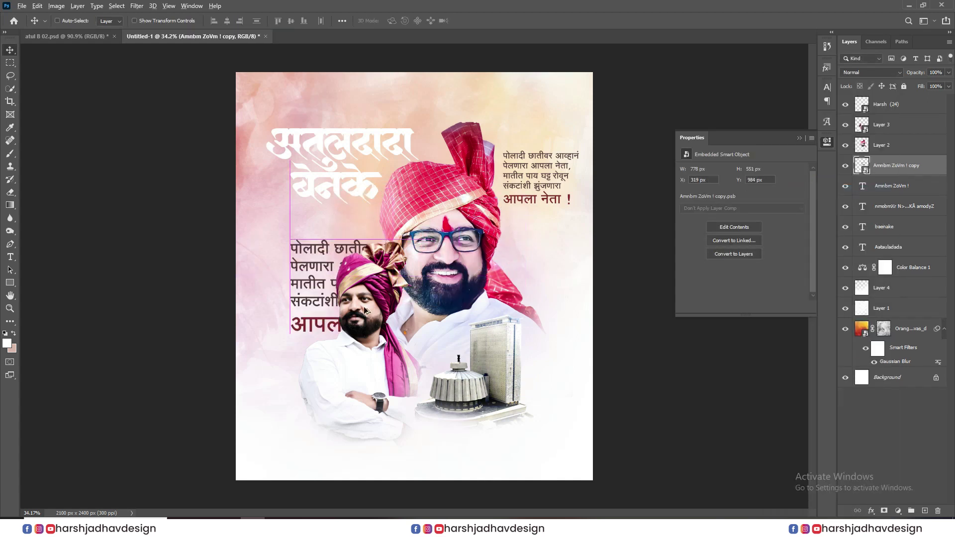
# Duplicate the slogan smart object three times, resizing and spreading the copies around the large portrait.
pyautogui.moveTo(347, 293); pyautogui.dragTo(501, 272)
pyautogui.hotkey('ctrl', 't')
pyautogui.moveTo(578, 267); pyautogui.dragTo(527, 267)
pyautogui.moveTo(496, 273); pyautogui.dragTo(587, 99)
pyautogui.press('Return')
pyautogui.hotkey('ctrl', 't')
pyautogui.press('Return')
pyautogui.moveTo(522, 125); pyautogui.dragTo(407, 164)
# Set the four slogan copies to the Overlay blend mode at 77% opacity.
pyautogui.keyDown('shift'); pyautogui.click(891, 226); pyautogui.keyUp('shift')
pyautogui.click(870, 72)
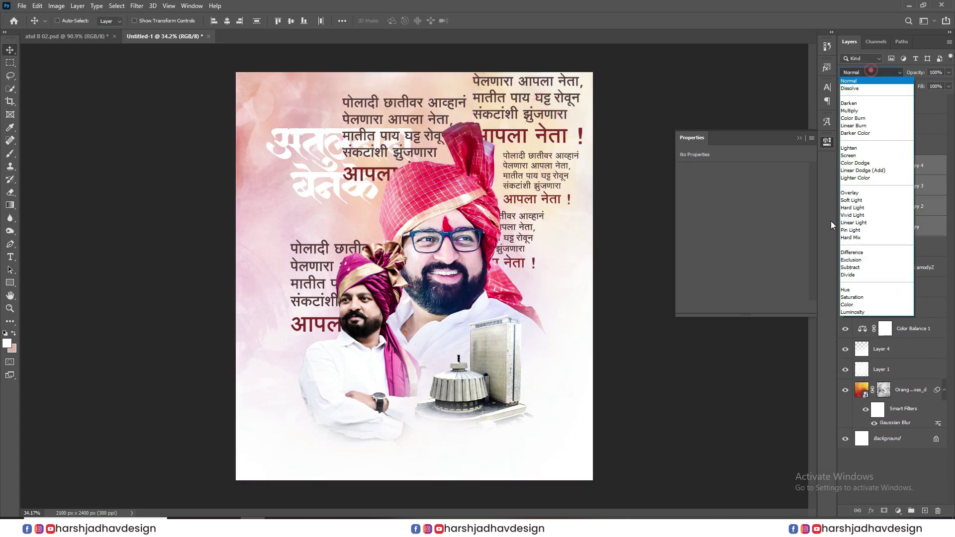
pyautogui.click(865, 199)
pyautogui.scroll(-1, 461, 226)
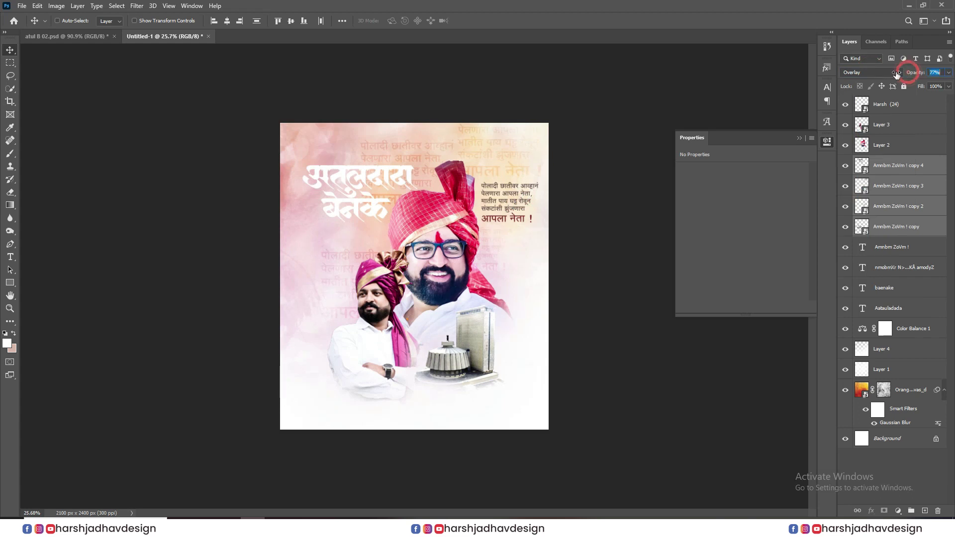
pyautogui.scroll(4, 272, 145)
pyautogui.keyDown('ctrl'); pyautogui.click(353, 128); pyautogui.keyUp('ctrl')
pyautogui.scroll(-1, 354, 128)
pyautogui.moveTo(424, 161); pyautogui.dragTo(419, 160)
pyautogui.hotkey('ctrl', 'z')
# Enlarge the two name lines together, reposition them, and convert them into one smart object.
pyautogui.keyDown('ctrl'); pyautogui.click(894, 286); pyautogui.keyUp('ctrl')
pyautogui.moveTo(440, 200); pyautogui.dragTo(492, 228)
pyautogui.hotkey('ctrl', 't')
pyautogui.moveTo(443, 183)
pyautogui.mouseDown()
pyautogui.moveTo(421, 175)
pyautogui.moveTo(431, 174)
pyautogui.mouseUp()
pyautogui.press('Return')
pyautogui.scroll(-3, 422, 222)
pyautogui.scroll(2, 422, 223)
pyautogui.rightClick(894, 287)
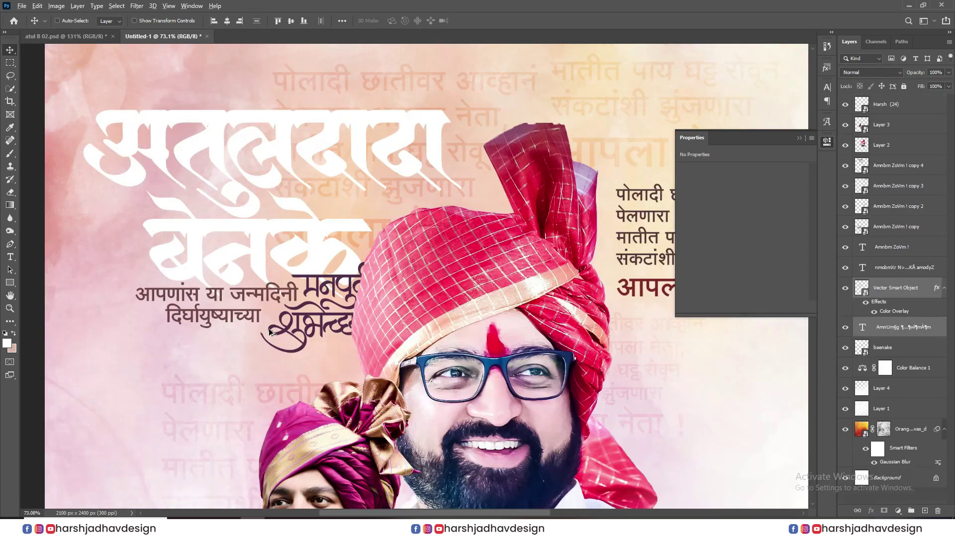
# Position the birthday greeting text and lettering beneath the name title and scale them down slightly.
pyautogui.moveTo(269, 314); pyautogui.dragTo(204, 348)
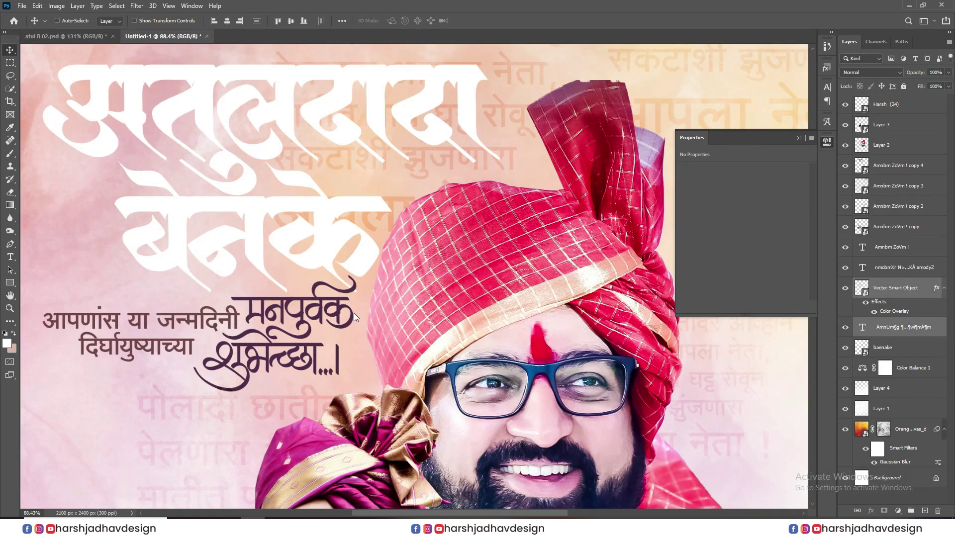
pyautogui.scroll(-3, 425, 270)
pyautogui.scroll(3, 314, 172)
pyautogui.scroll(-2, 328, 179)
pyautogui.scroll(1, 343, 188)
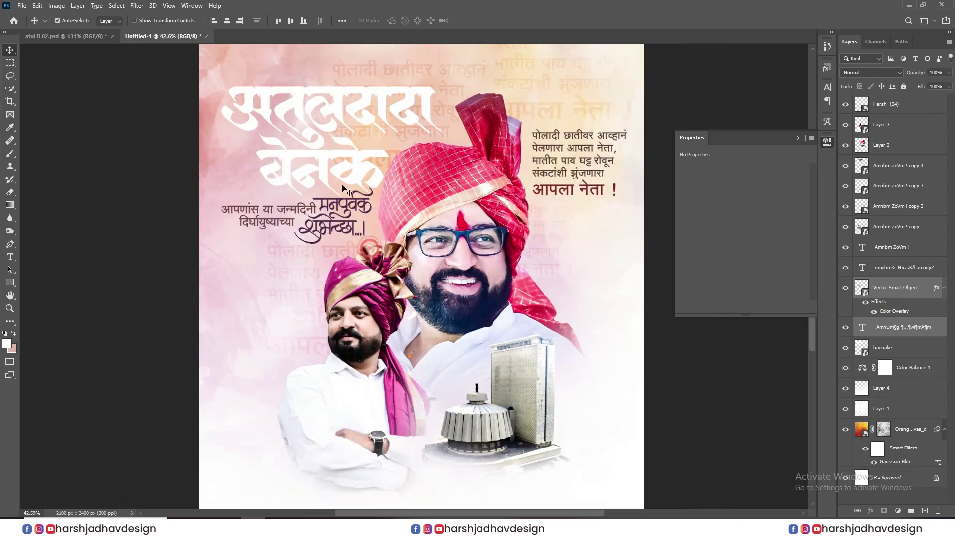
pyautogui.hotkey('ctrl', 't')
pyautogui.moveTo(298, 189); pyautogui.dragTo(299, 197)
pyautogui.press('Return')
pyautogui.scroll(3, 304, 207)
pyautogui.moveTo(362, 245); pyautogui.dragTo(364, 230)
pyautogui.scroll(-5, 364, 231)
# Bring the two intro text lines from the other open document, resize them, and centre them above the name title.
pyautogui.scroll(4, 348, 159)
pyautogui.moveTo(347, 74); pyautogui.dragTo(276, 157)
pyautogui.click(69, 36)
pyautogui.scroll(2, 318, 199)
pyautogui.scroll(-3, 338, 224)
pyautogui.hotkey('ctrl', 't')
pyautogui.moveTo(339, 148); pyautogui.dragTo(357, 148)
pyautogui.press('Return')
pyautogui.moveTo(377, 203); pyautogui.dragTo(364, 204)
pyautogui.scroll(-5, 393, 220)
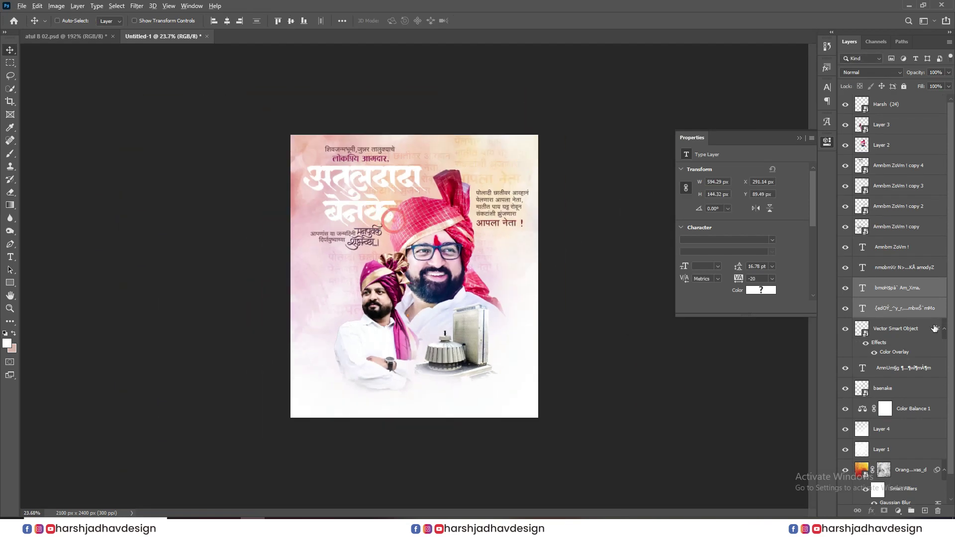
# Nudge the intro lines closer to the name title and move the small portrait slightly upward.
pyautogui.scroll(10, 286, 94)
pyautogui.moveTo(357, 88); pyautogui.dragTo(364, 142)
pyautogui.scroll(-8, 462, 201)
pyautogui.moveTo(371, 314); pyautogui.dragTo(368, 305)
pyautogui.scroll(-4, 522, 328)
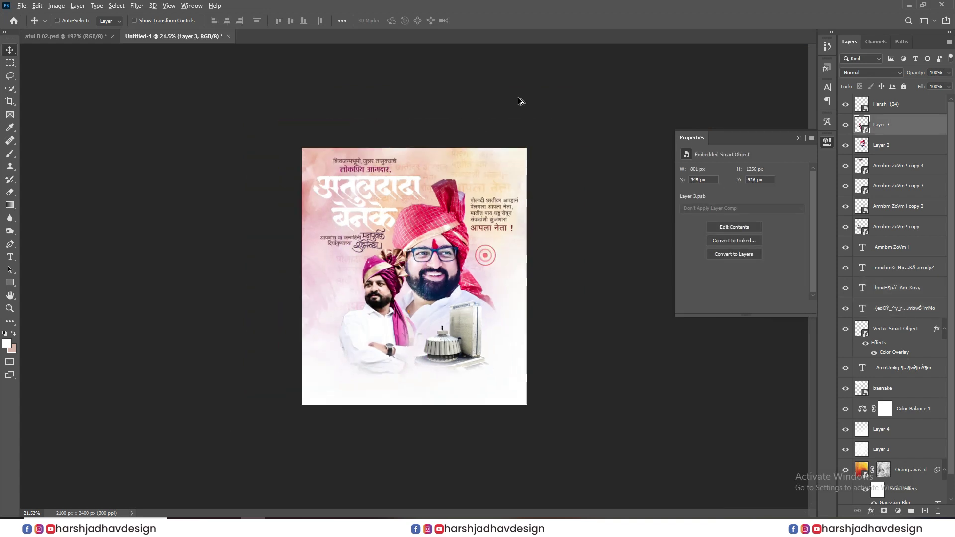
pyautogui.scroll(2, 521, 101)
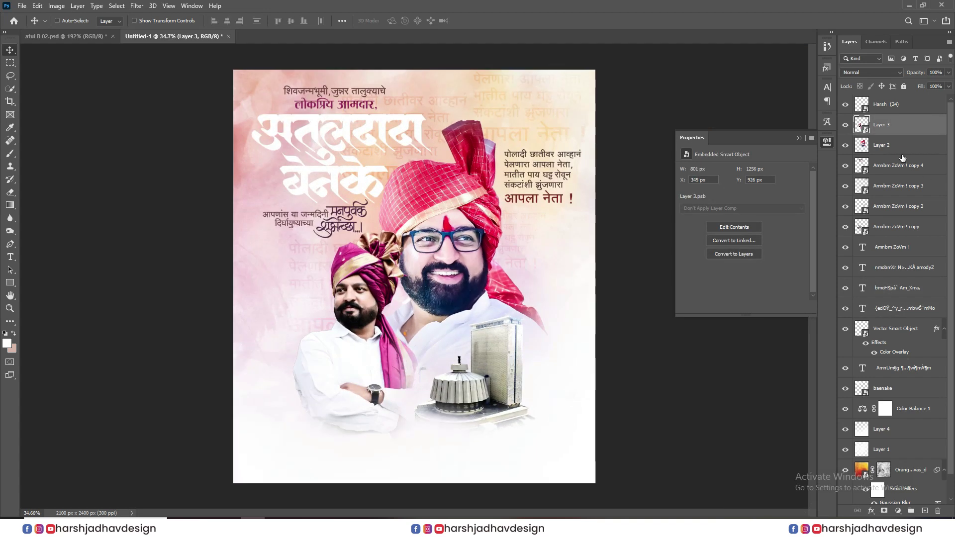
# Add a new empty layer directly above the small portrait's layer.
pyautogui.click(925, 511)
pyautogui.scroll(5, 318, 124)
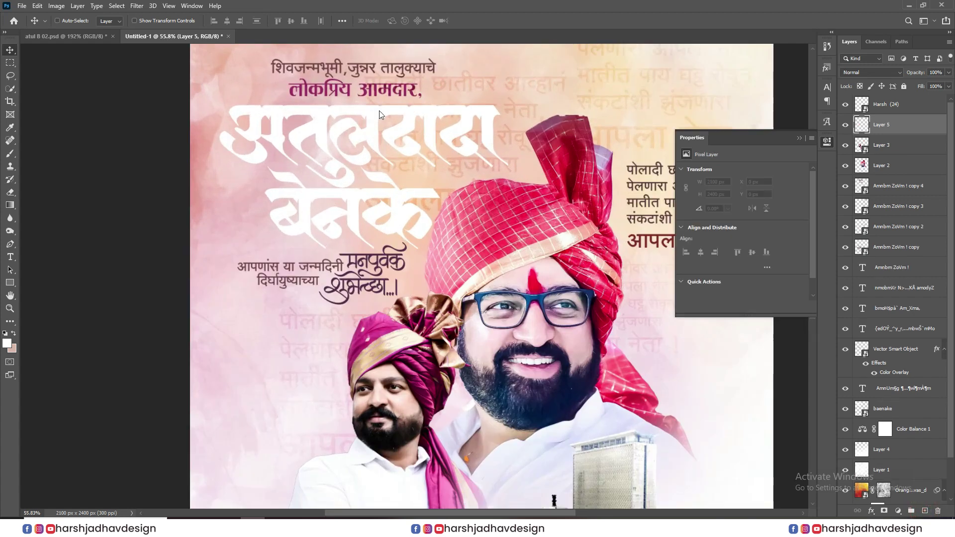
pyautogui.rightClick(379, 112)
pyautogui.click(418, 117)
pyautogui.doubleClick(932, 186)
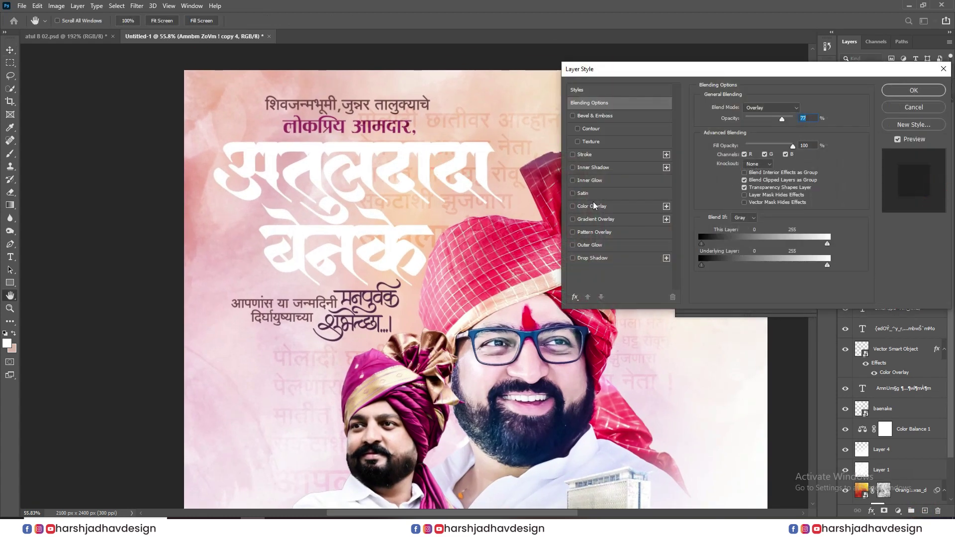
pyautogui.click(601, 244)
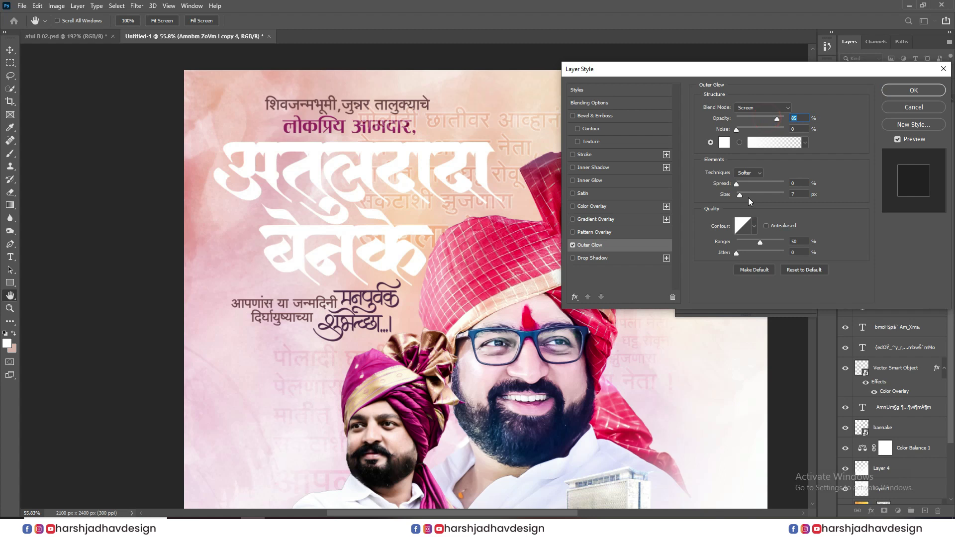
pyautogui.click(918, 105)
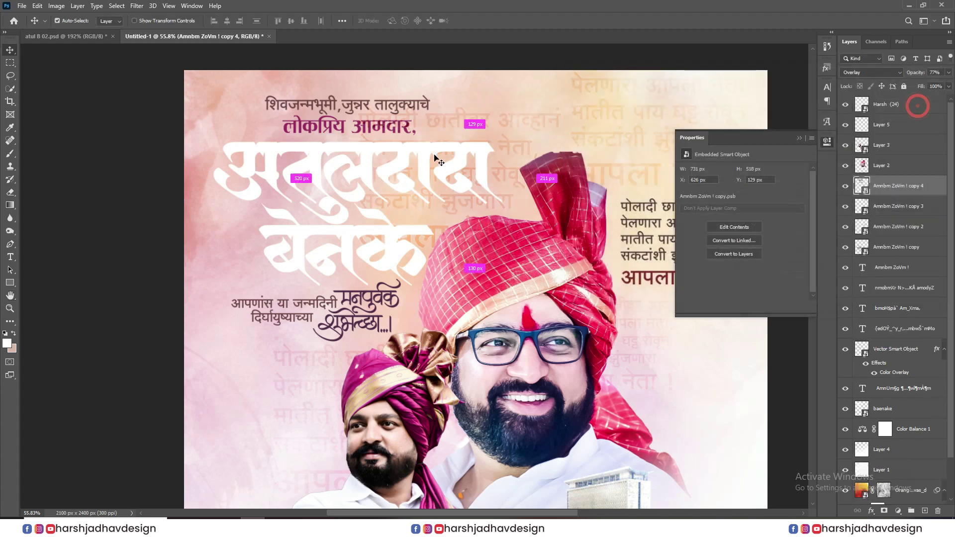
# Move the name title, greeting, intro lines and main slogan layers together to the top of the layer stack.
pyautogui.click(424, 161)
pyautogui.doubleClick(934, 412)
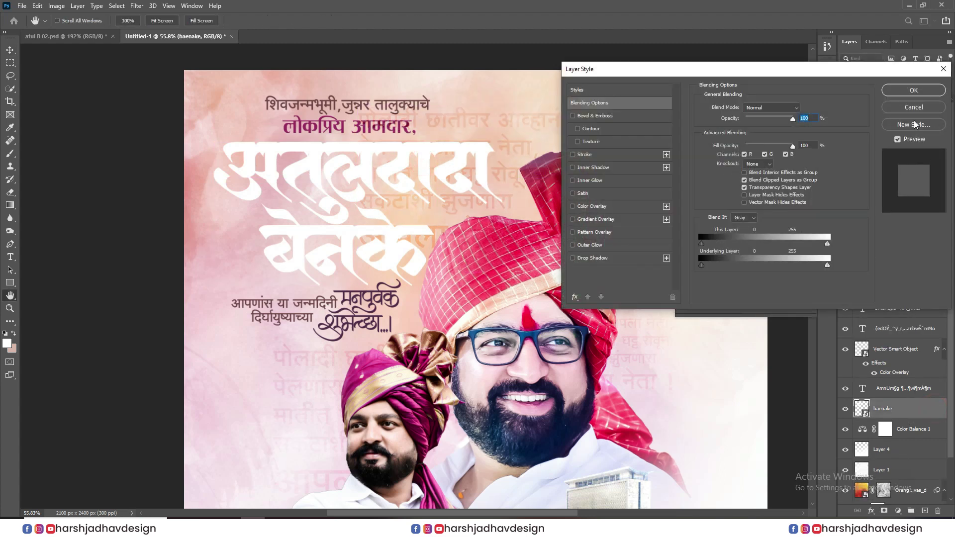
pyautogui.click(915, 108)
pyautogui.keyDown('ctrl'); pyautogui.click(908, 389); pyautogui.keyUp('ctrl')
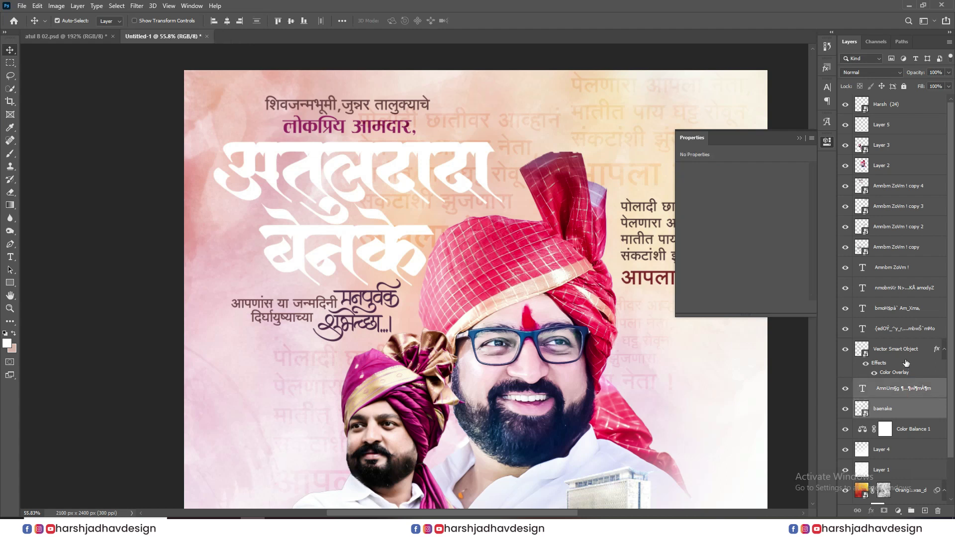
pyautogui.keyDown('ctrl'); pyautogui.click(904, 325); pyautogui.keyUp('ctrl')
pyautogui.keyDown('ctrl'); pyautogui.click(903, 309); pyautogui.keyUp('ctrl')
pyautogui.keyDown('ctrl'); pyautogui.click(903, 289); pyautogui.keyUp('ctrl')
pyautogui.keyDown('ctrl'); pyautogui.click(902, 269); pyautogui.keyUp('ctrl')
pyautogui.moveTo(902, 269); pyautogui.dragTo(889, 97)
# Apply an Outer Glow layer style to the name title and increase the glow's size.
pyautogui.scroll(5, 423, 146)
pyautogui.rightClick(403, 151)
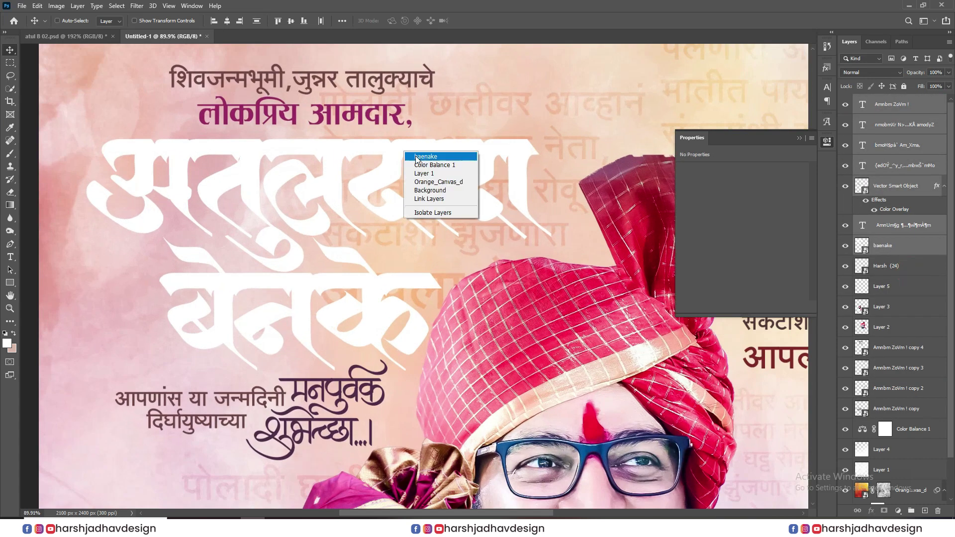
pyautogui.click(418, 157)
pyautogui.doubleClick(934, 247)
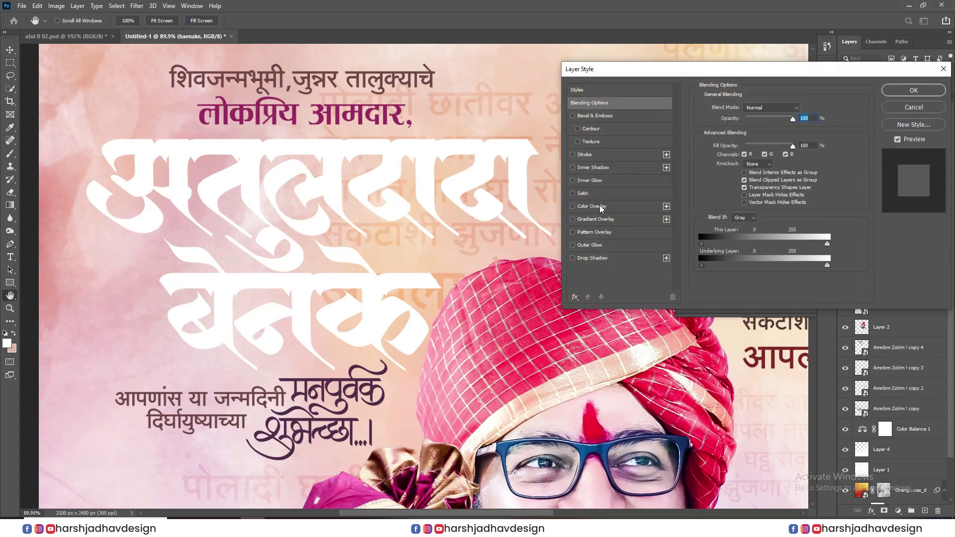
pyautogui.click(601, 244)
pyautogui.click(751, 194)
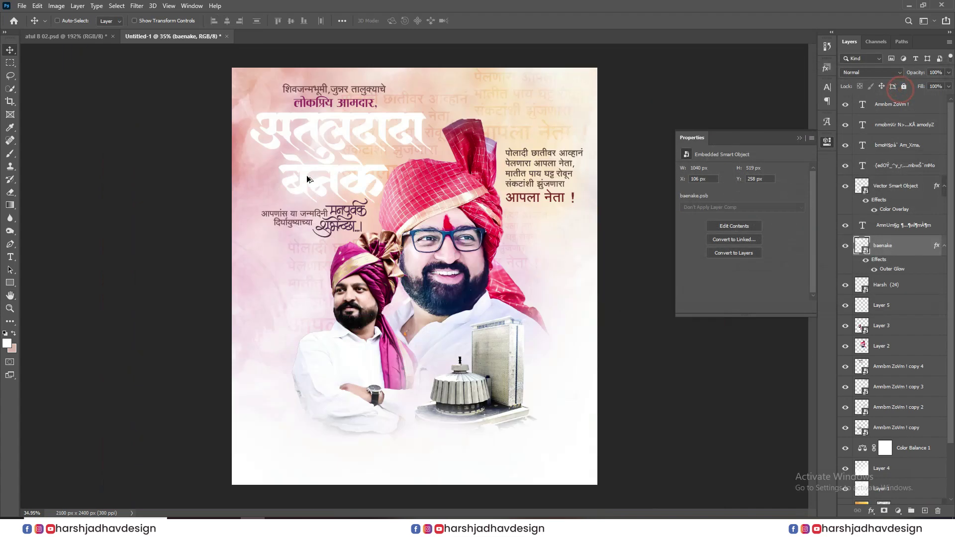
# Clip the red_abstract_background_6819751 texture to the name title and adjust the texture's placement over the letters.
pyautogui.scroll(3, 338, 120)
pyautogui.scroll(1, 337, 120)
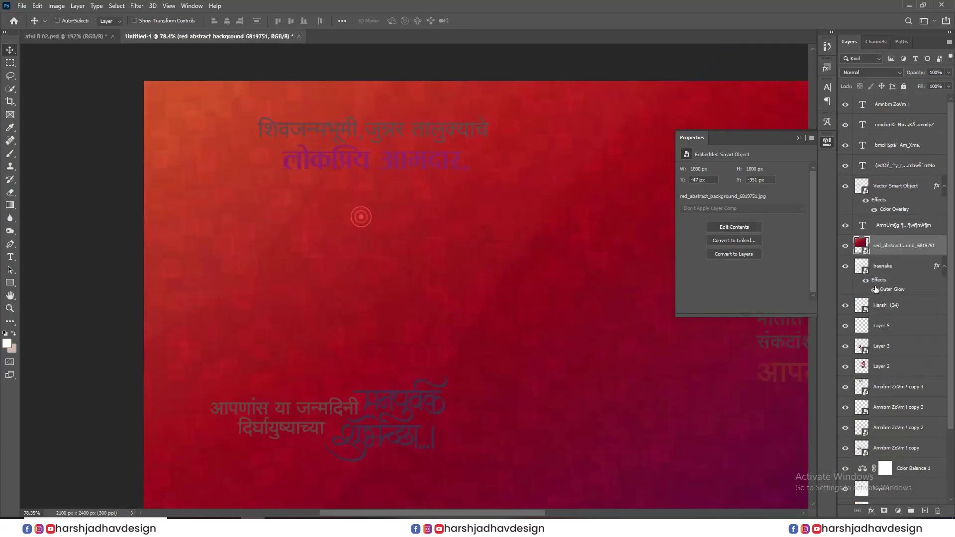
pyautogui.hotkey('ctrl', 'alt', 'g')
pyautogui.scroll(-5, 581, 309)
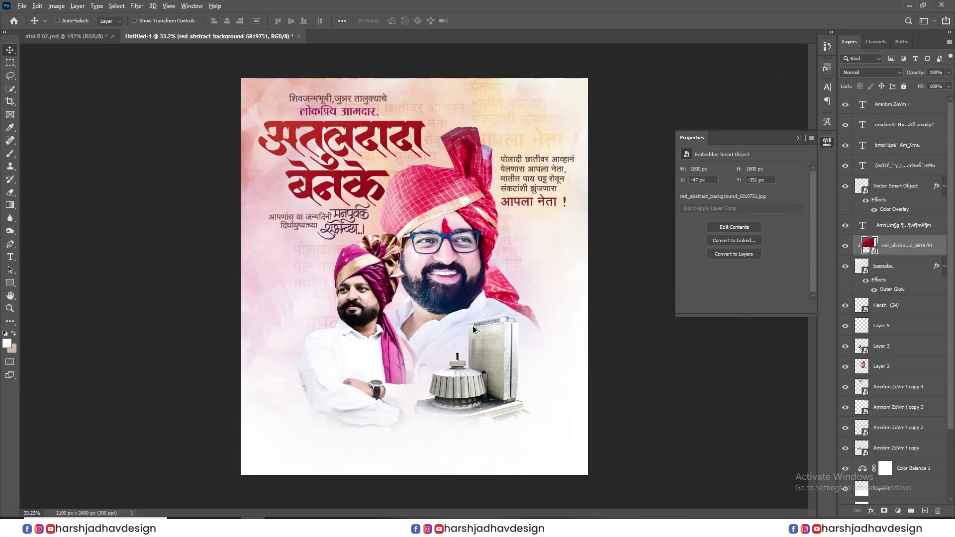
pyautogui.hotkey('ctrl', 't')
pyautogui.moveTo(368, 163); pyautogui.dragTo(369, 174)
pyautogui.press('Return')
pyautogui.hotkey('ctrl', '0')
# Add a Bevel & Emboss effect in Outer Bevel style, about 18 px in size, to the name title.
pyautogui.doubleClick(927, 265)
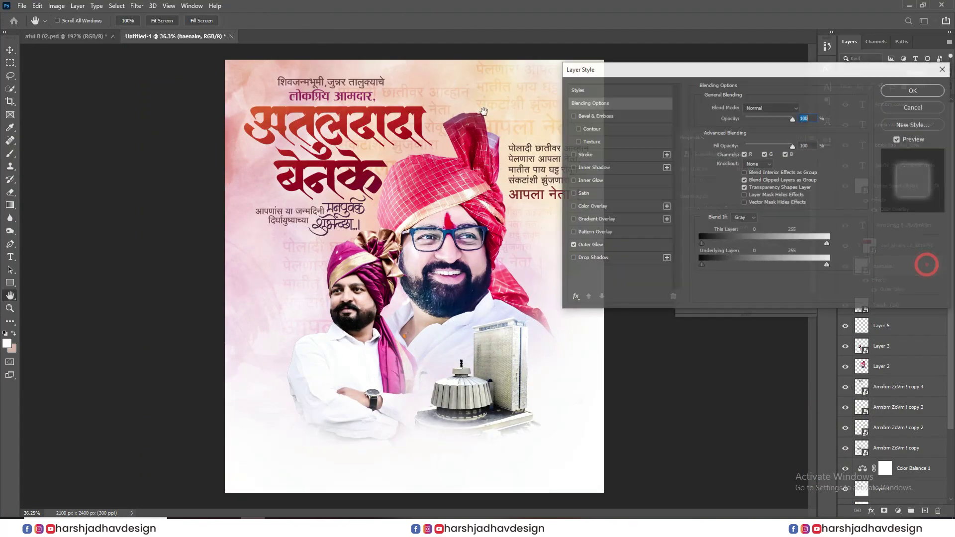
pyautogui.click(606, 116)
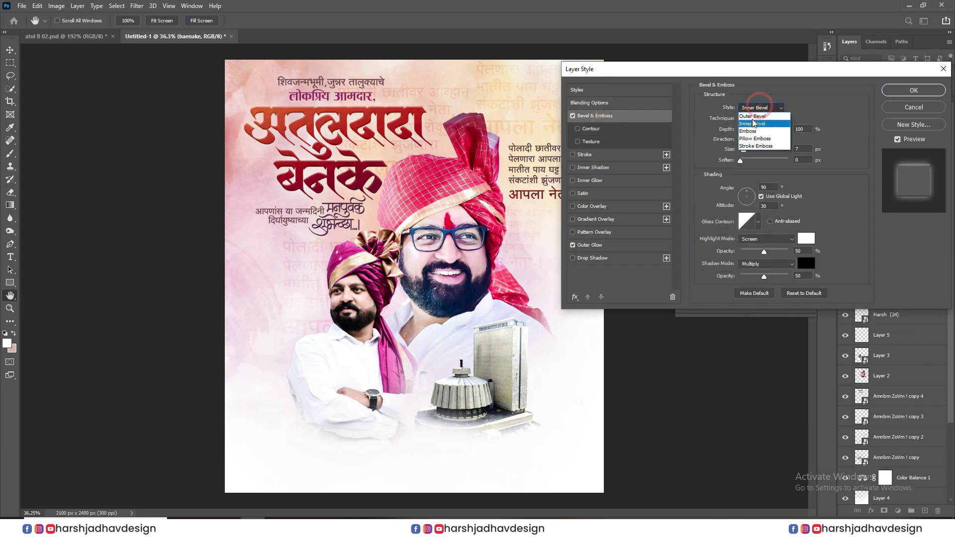
pyautogui.click(752, 117)
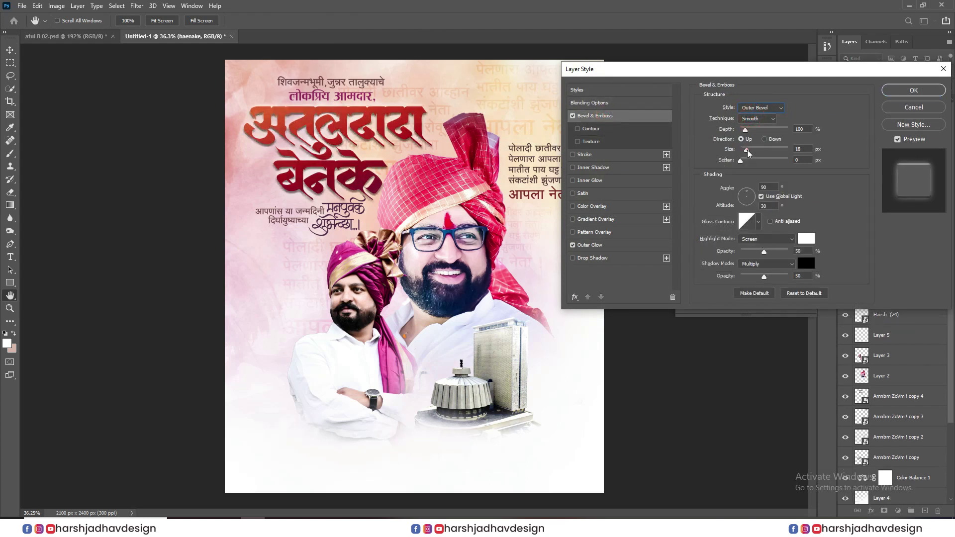
# Set the name title's bevel shadow colour to bright yellow ffd542 and apply the layer style.
pyautogui.click(806, 263)
pyautogui.moveTo(747, 137); pyautogui.dragTo(785, 107)
pyautogui.click(828, 217)
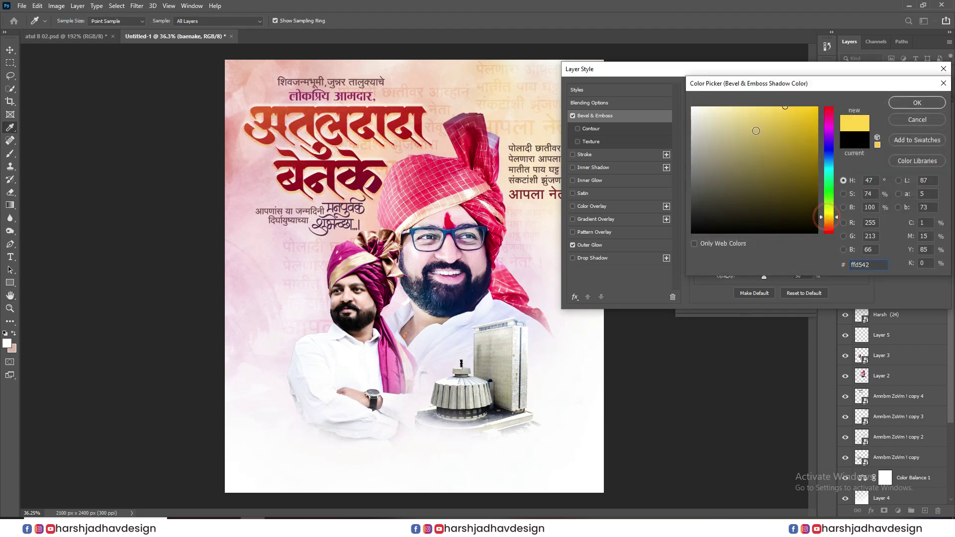
pyautogui.click(914, 103)
pyautogui.click(895, 90)
pyautogui.press('v')
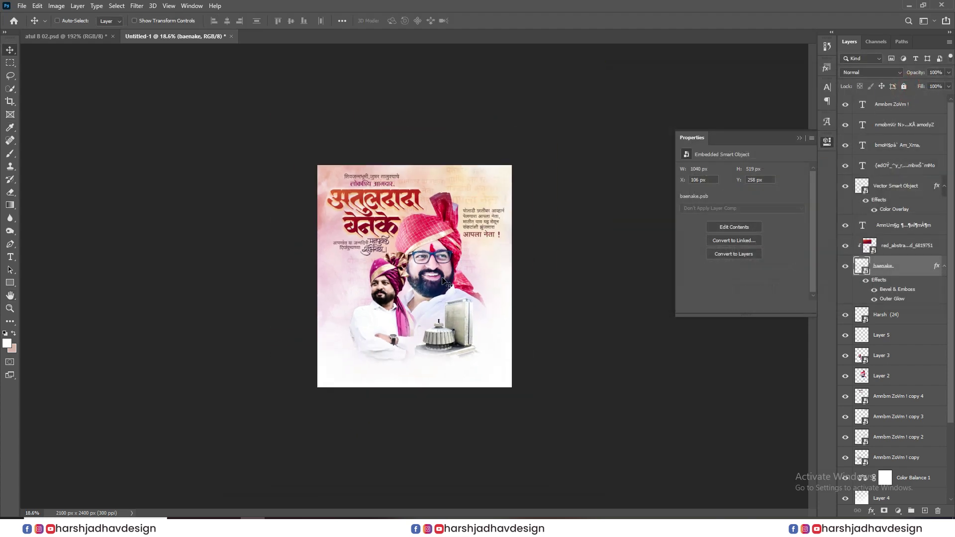
pyautogui.scroll(6, 372, 172)
pyautogui.moveTo(402, 156); pyautogui.dragTo(397, 173)
pyautogui.scroll(-4, 929, 390)
# Add a new empty layer directly beneath the large portrait's layer, above the faded background text copies.
pyautogui.click(902, 378)
pyautogui.click(919, 302)
pyautogui.click(924, 513)
pyautogui.scroll(-1, 466, 306)
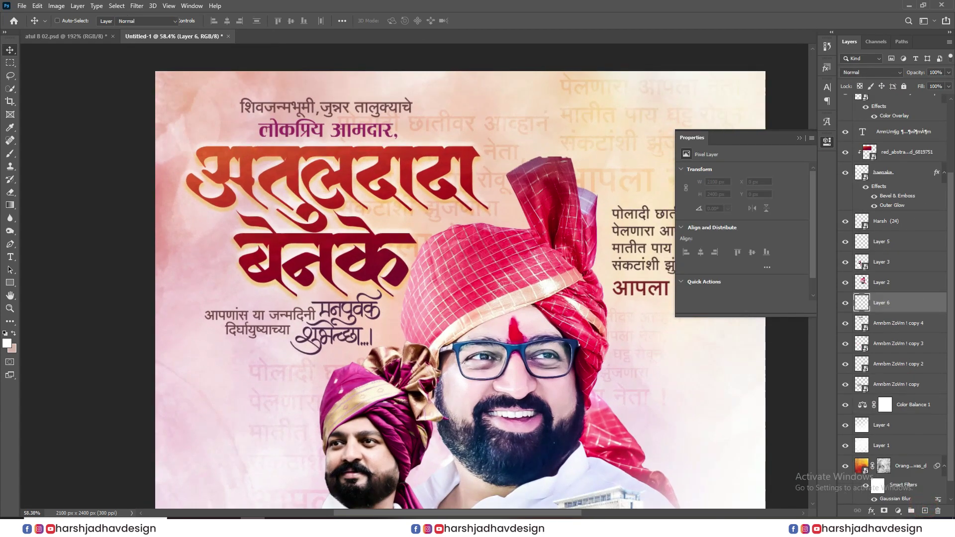
# Paint white splashes behind the portraits and name title with a 1484 px watercolour brush.
pyautogui.press('b')
pyautogui.moveTo(418, 268); pyautogui.dragTo(240, 268)
pyautogui.rightClick(487, 263)
pyautogui.click(553, 243)
pyautogui.moveTo(321, 264); pyautogui.dragTo(348, 261)
pyautogui.click(363, 247)
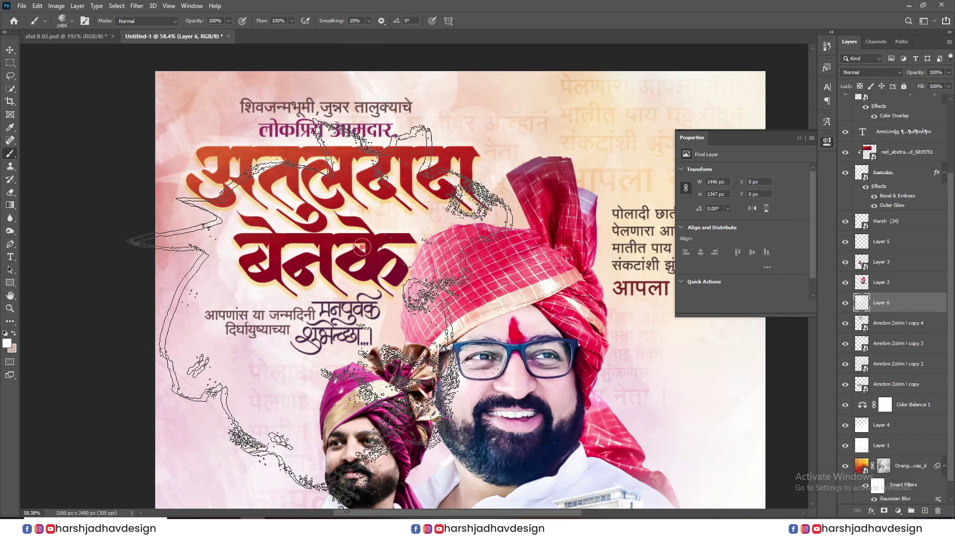
pyautogui.scroll(-4, 362, 246)
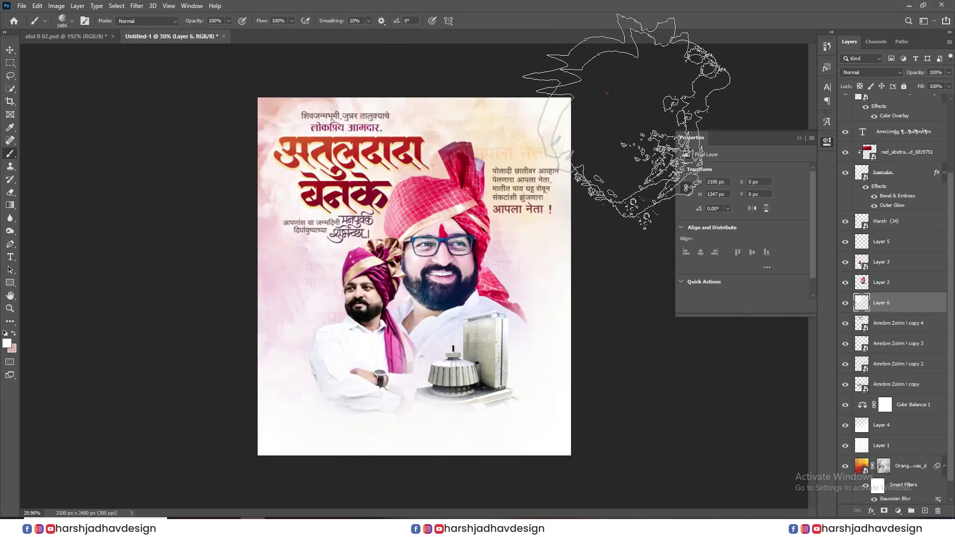
# Paint white watercolour brush splashes on the Orange_Canvas_d layer's mask to reveal more of the coloured texture.
pyautogui.scroll(-1, 202, 311)
pyautogui.click(883, 445)
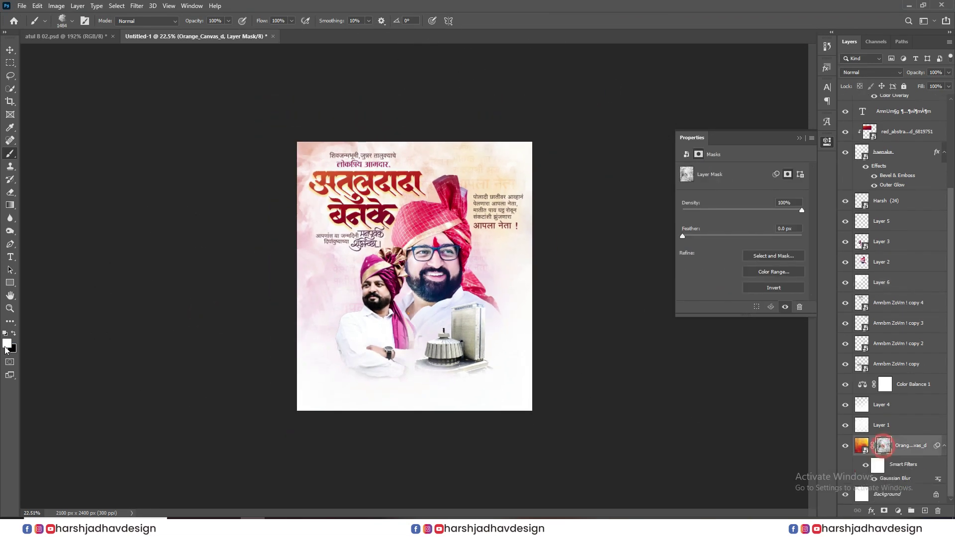
pyautogui.click(358, 318)
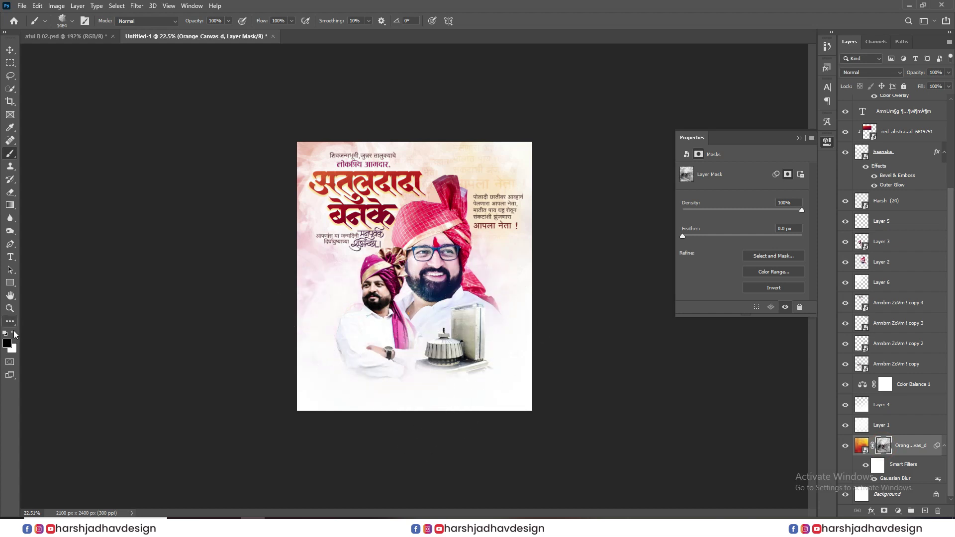
pyautogui.click(13, 333)
pyautogui.click(367, 315)
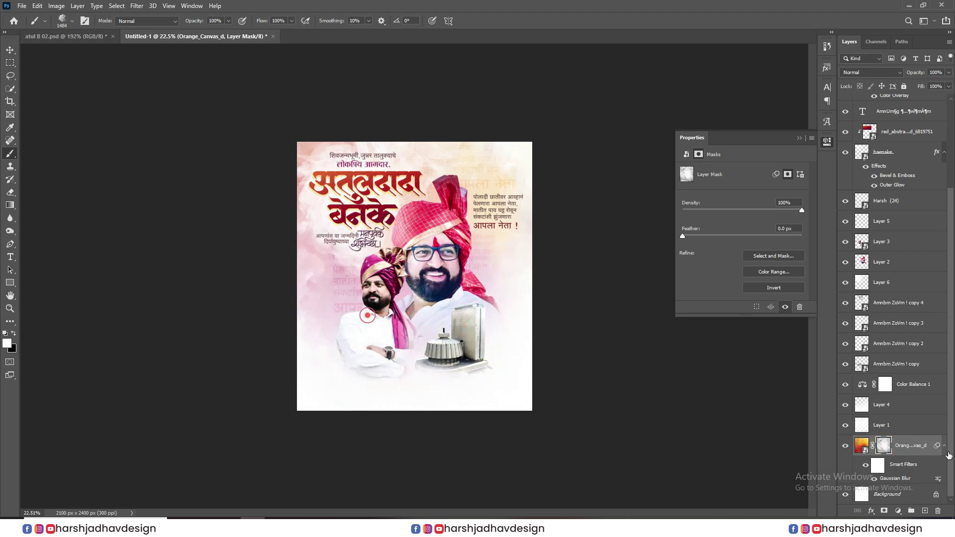
# Add a mask to Layer 1 and paint black watercolour splashes on it to bring out the background colour.
pyautogui.click(895, 427)
pyautogui.click(883, 510)
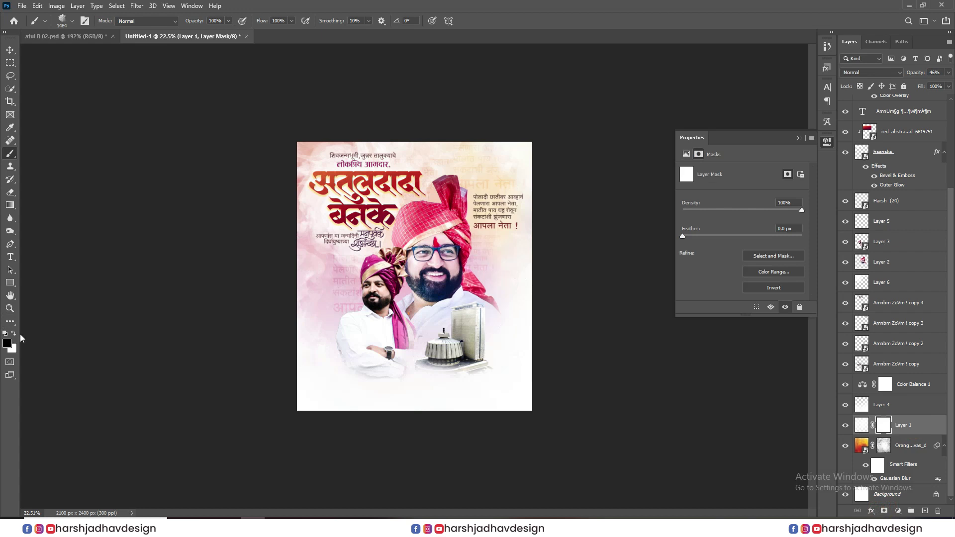
pyautogui.click(563, 113)
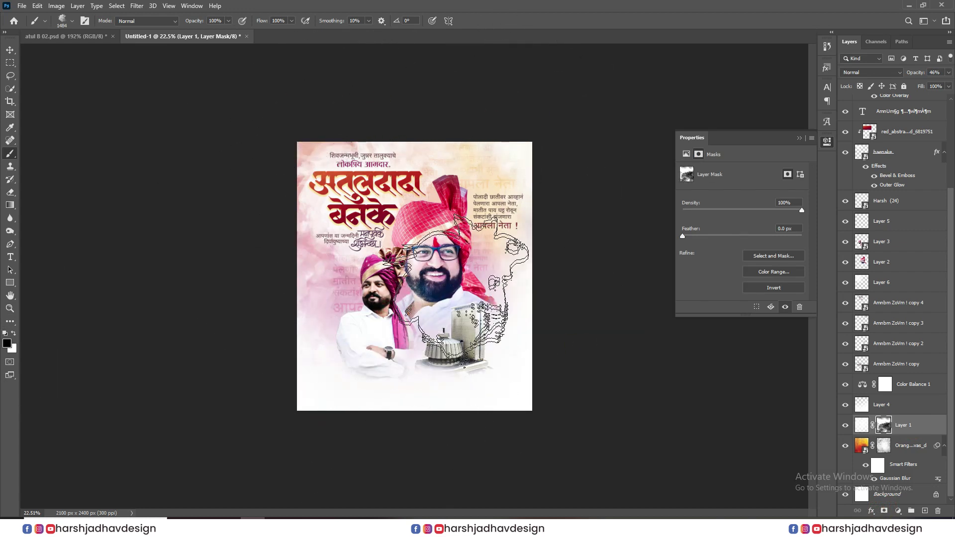
pyautogui.scroll(2, 470, 192)
# Set the midtones of Color Balance 1 to +100 on Cyan-Red and +12 on Yellow-Blue.
pyautogui.click(906, 382)
pyautogui.click(743, 222)
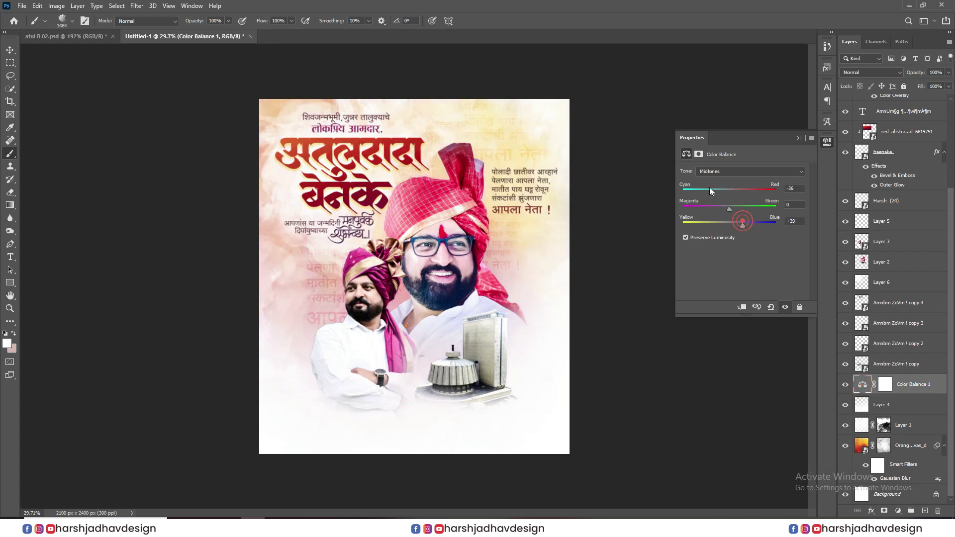
pyautogui.moveTo(691, 201); pyautogui.dragTo(860, 201)
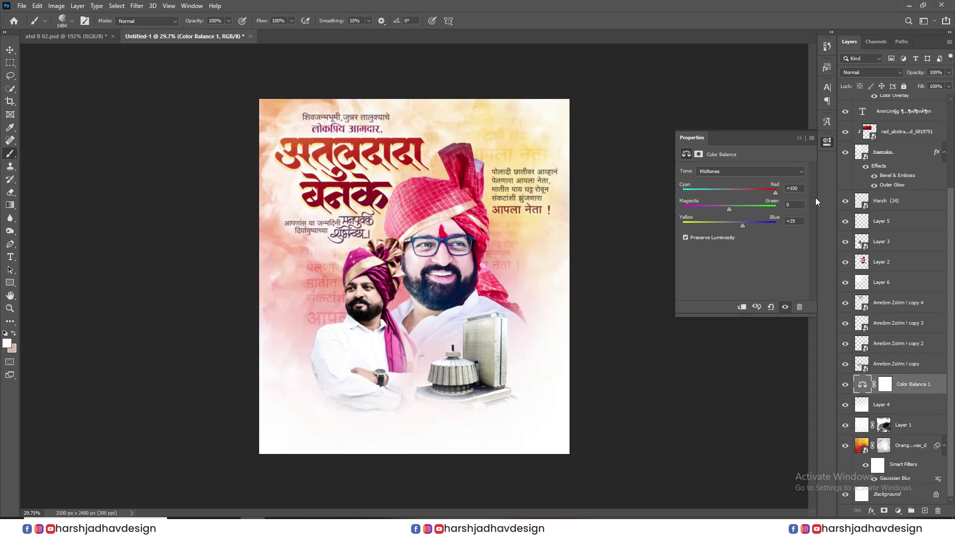
pyautogui.moveTo(723, 224); pyautogui.dragTo(786, 237)
pyautogui.moveTo(728, 238); pyautogui.dragTo(734, 238)
pyautogui.scroll(-2, 529, 251)
pyautogui.scroll(1, 529, 252)
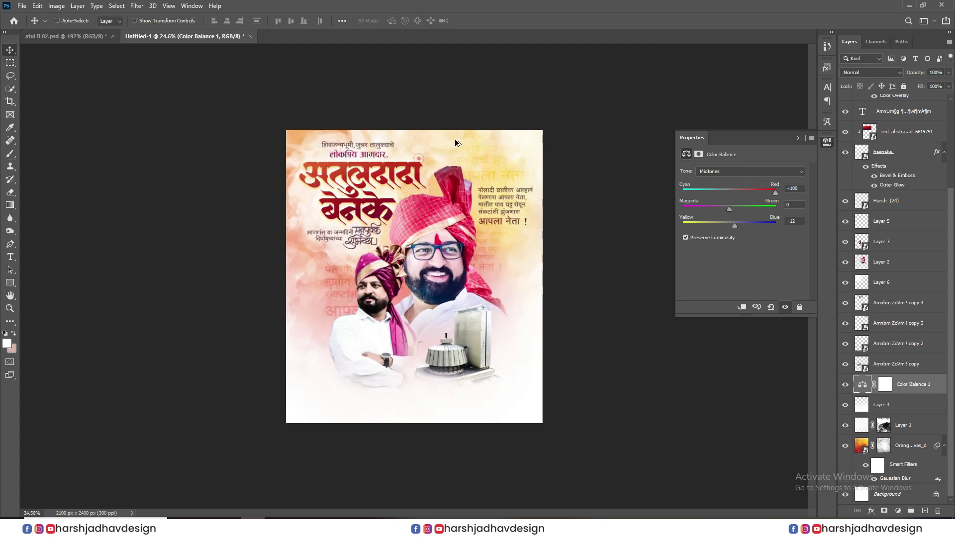
pyautogui.scroll(3, 427, 159)
pyautogui.scroll(-3, 623, 347)
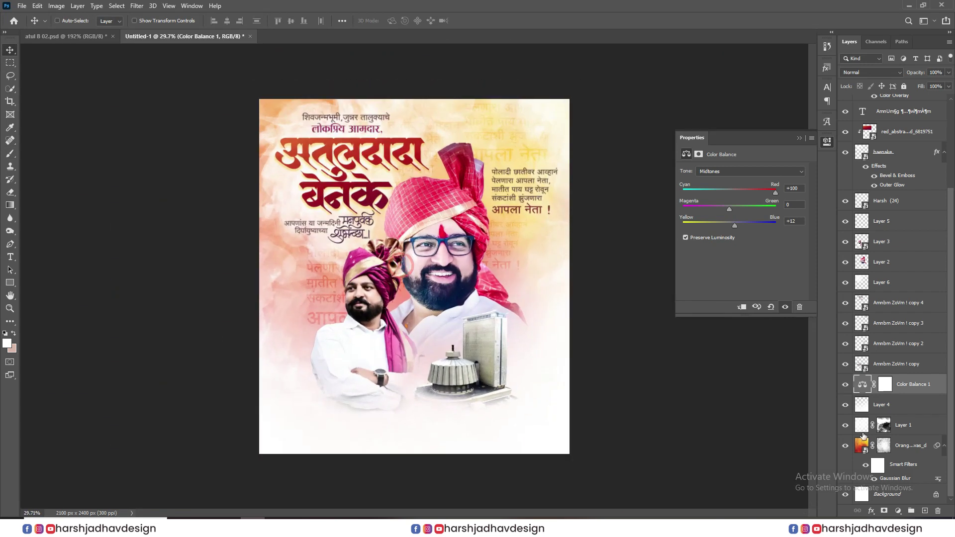
pyautogui.click(839, 527)
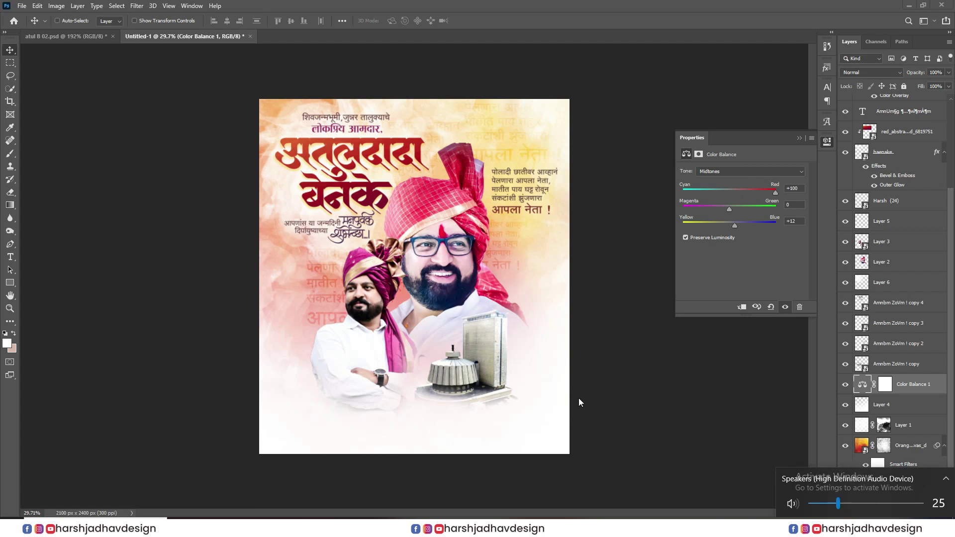
pyautogui.click(253, 192)
pyautogui.scroll(2, 253, 192)
pyautogui.scroll(-2, 582, 234)
# Add a new empty layer at the very top of the layer stack.
pyautogui.scroll(5, 894, 174)
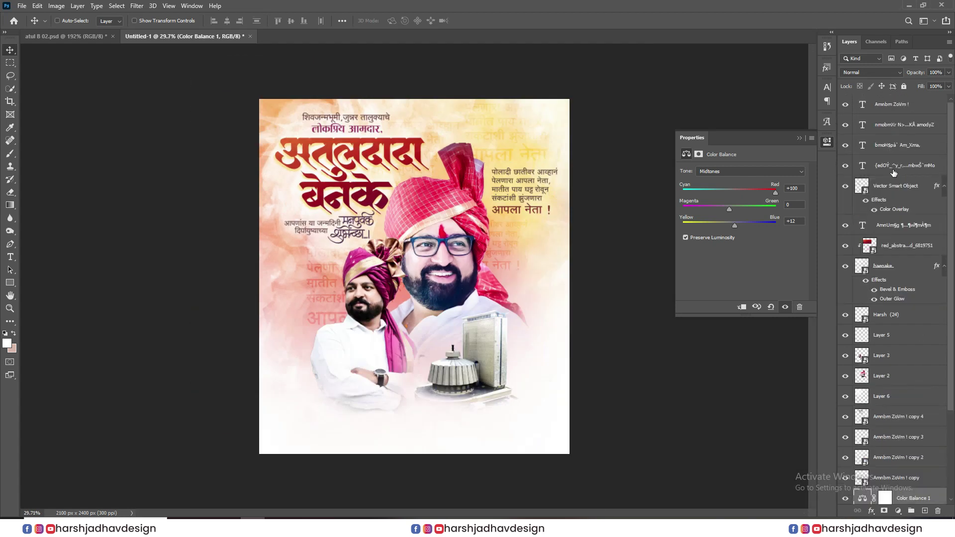
pyautogui.click(894, 104)
pyautogui.click(924, 510)
pyautogui.scroll(-3, 639, 348)
pyautogui.scroll(1, 640, 348)
# Stamp the designer's logo in black with the Logo MY brush at 1732 px and convert its layer to a smart object.
pyautogui.press('b')
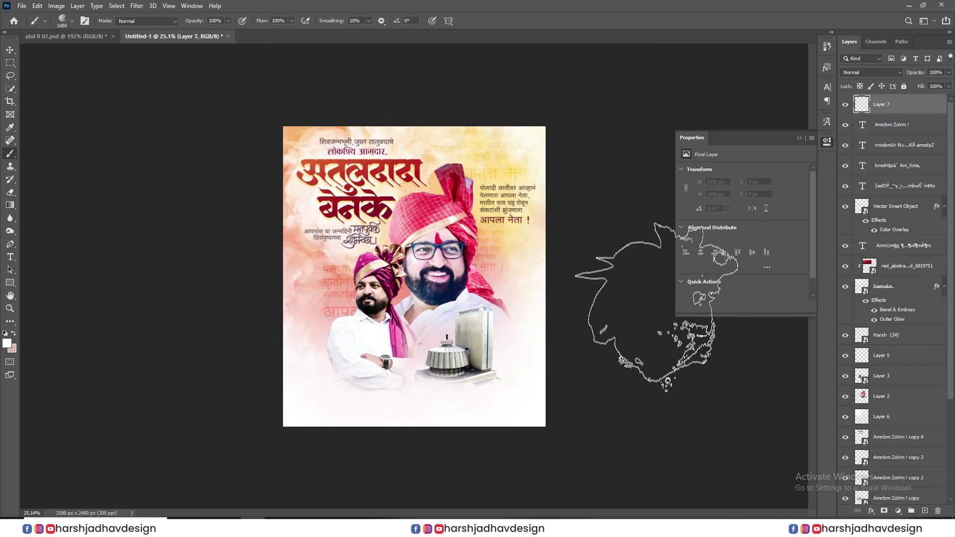
pyautogui.rightClick(408, 293)
pyautogui.click(442, 486)
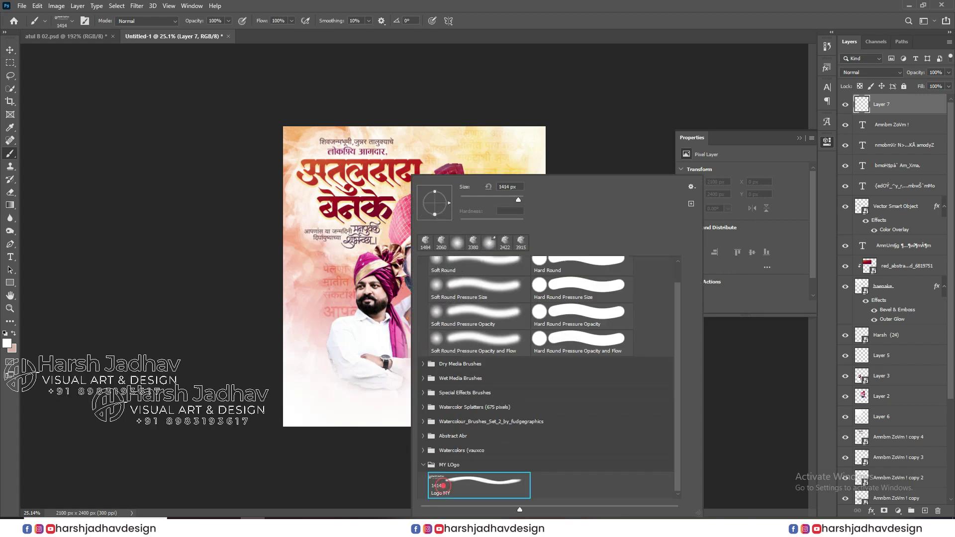
pyautogui.press('Return')
pyautogui.click(4, 334)
pyautogui.press(']')
pyautogui.click(419, 302)
pyautogui.rightClick(892, 100)
pyautogui.click(860, 228)
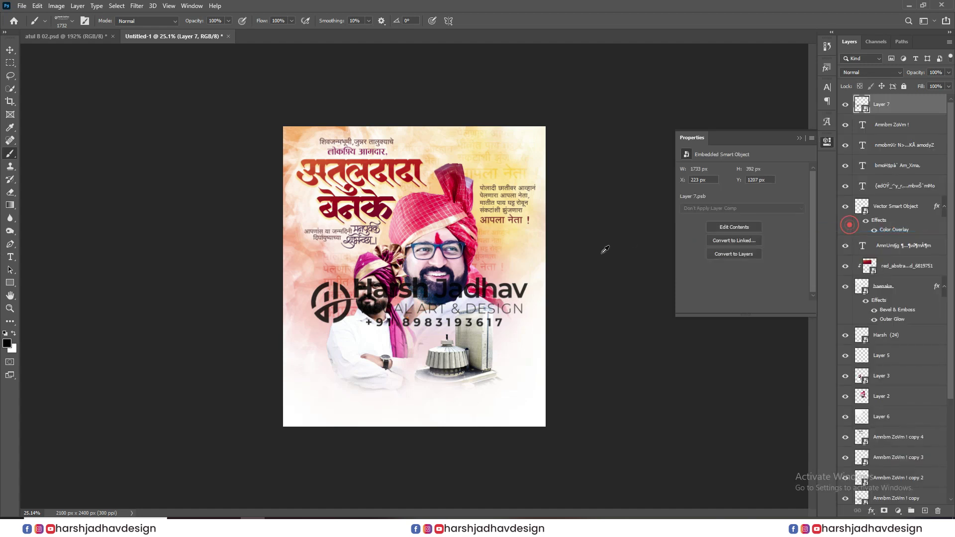
# Scale the stamped logo down to about 192 px wide and place it in the poster's upper-right corner.
pyautogui.scroll(2, 603, 249)
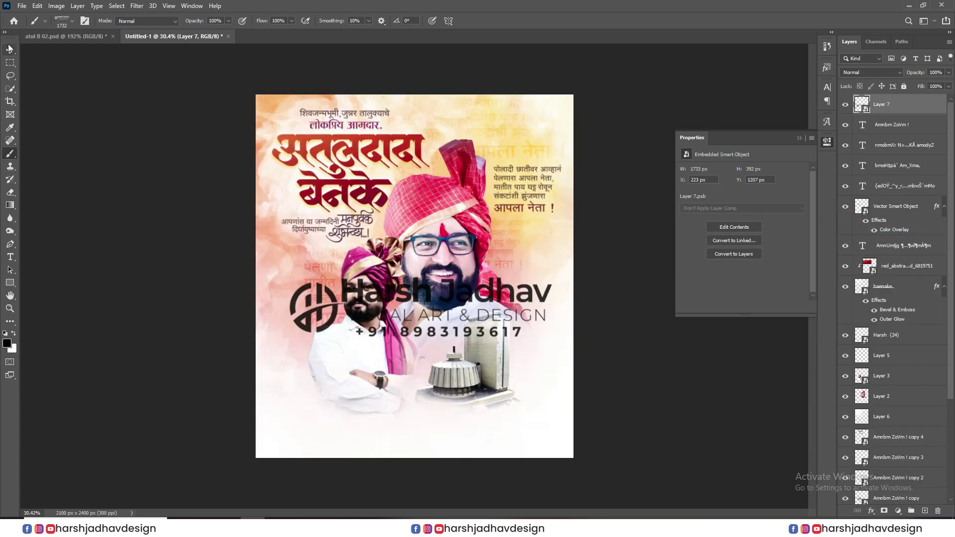
pyautogui.click(9, 48)
pyautogui.scroll(3, 427, 274)
pyautogui.moveTo(455, 310); pyautogui.dragTo(445, 215)
pyautogui.hotkey('ctrl', 't')
pyautogui.moveTo(583, 227); pyautogui.dragTo(271, 228)
pyautogui.press('Return')
pyautogui.scroll(-2, 377, 329)
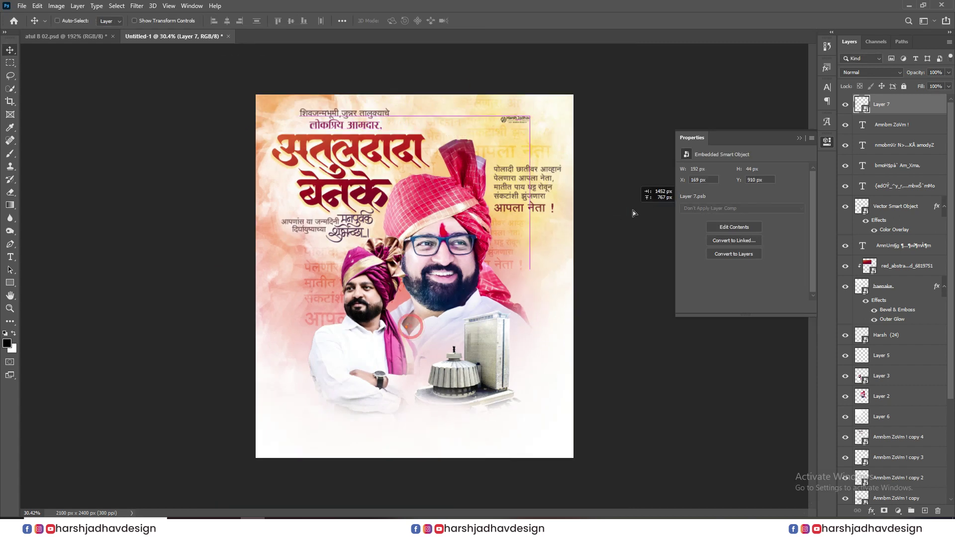
pyautogui.scroll(3, 589, 119)
pyautogui.scroll(-2, 411, 270)
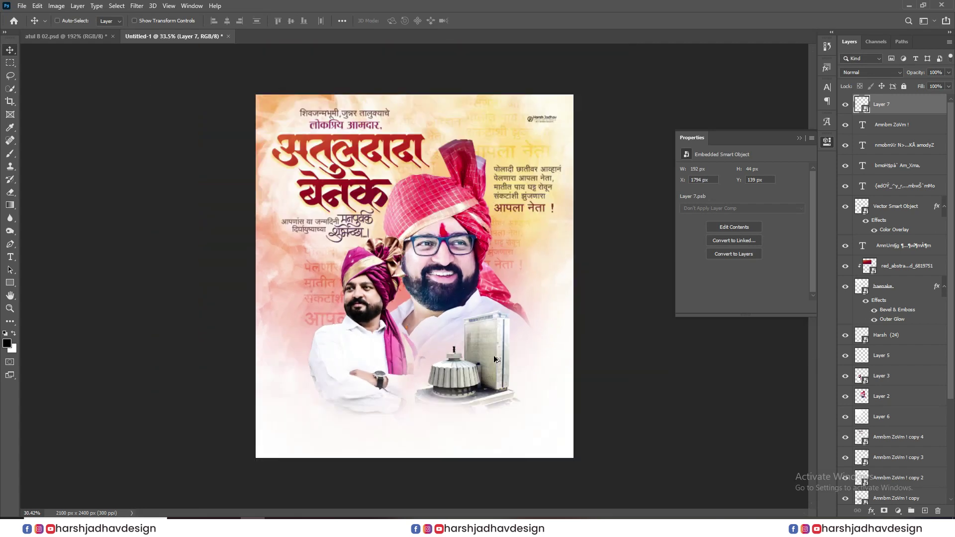
# Shift the small portrait slightly down and right, and place the NCP clock symbol in the poster's lower-left corner.
pyautogui.scroll(6, 353, 282)
pyautogui.moveTo(351, 249); pyautogui.dragTo(394, 292)
pyautogui.scroll(-5, 471, 268)
pyautogui.scroll(-3, 473, 278)
pyautogui.scroll(2, 476, 302)
# Set the birthday date text to 23 pt and place it in the poster's lower-right corner.
pyautogui.scroll(7, 376, 286)
pyautogui.scroll(-5, 346, 276)
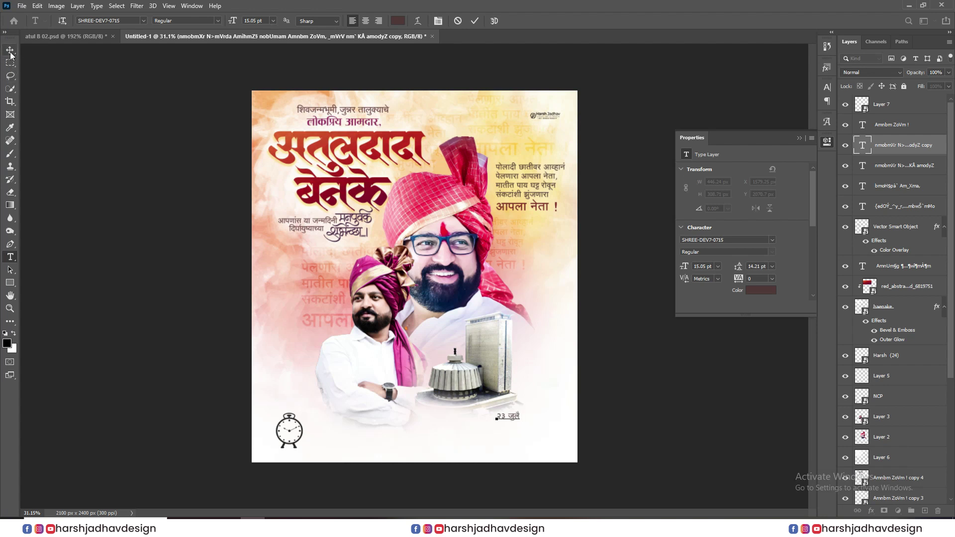
pyautogui.click(11, 53)
pyautogui.moveTo(553, 428); pyautogui.dragTo(577, 455)
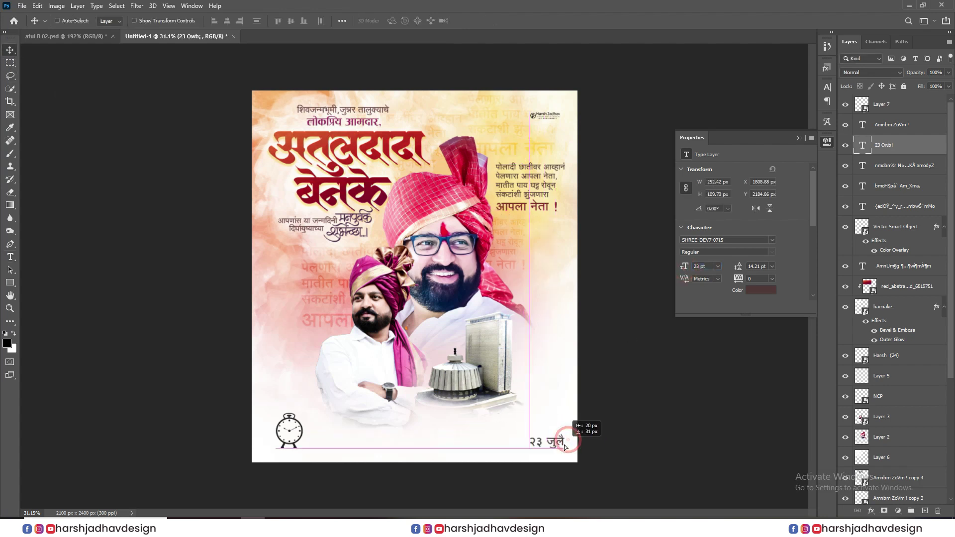
# Recolour the date text to muted blue 486b8b.
pyautogui.click(761, 290)
pyautogui.click(823, 169)
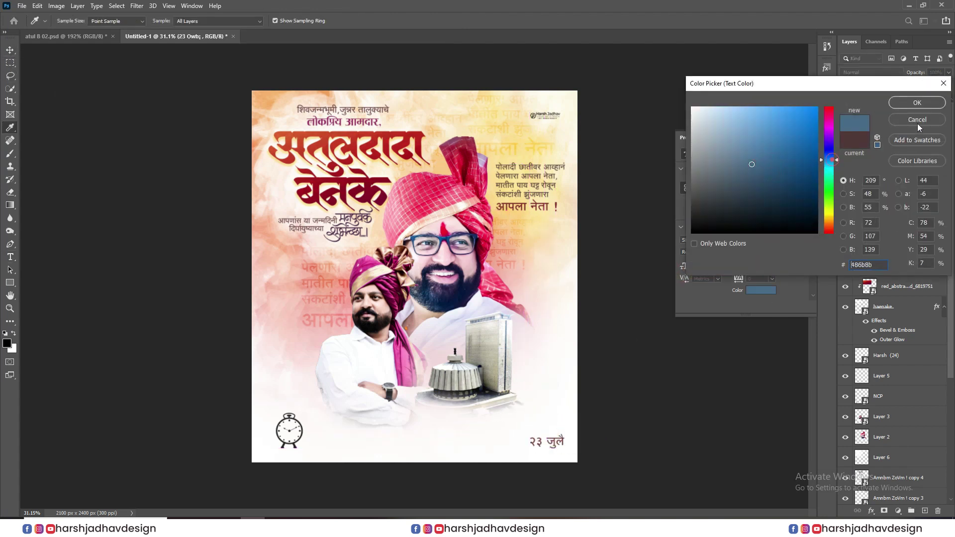
pyautogui.click(917, 102)
pyautogui.scroll(7, 450, 398)
pyautogui.moveTo(466, 484); pyautogui.dragTo(466, 382)
pyautogui.scroll(-6, 415, 399)
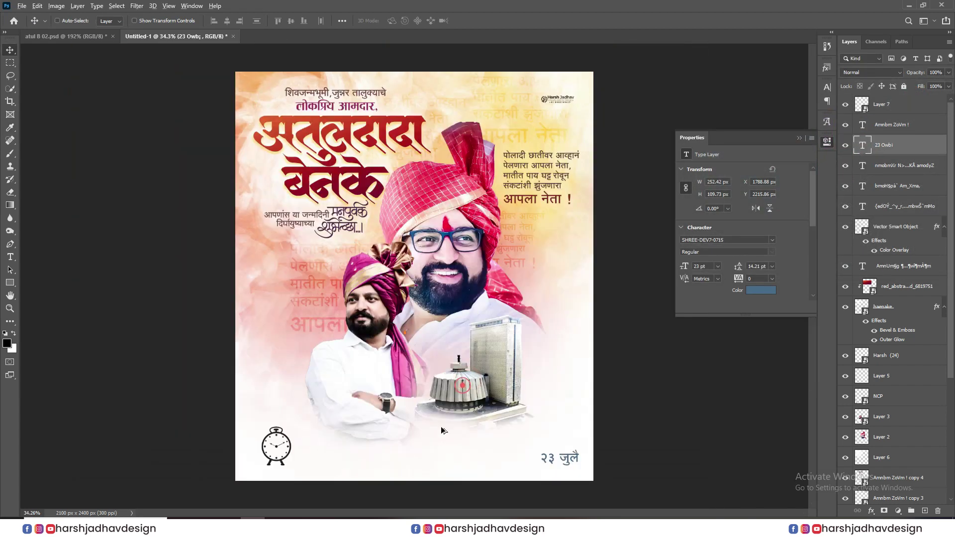
pyautogui.scroll(6, 430, 445)
pyautogui.moveTo(451, 487); pyautogui.dragTo(448, 388)
pyautogui.scroll(-3, 448, 387)
# Add a layer mask to Layer 4.
pyautogui.scroll(-5, 895, 349)
pyautogui.click(883, 405)
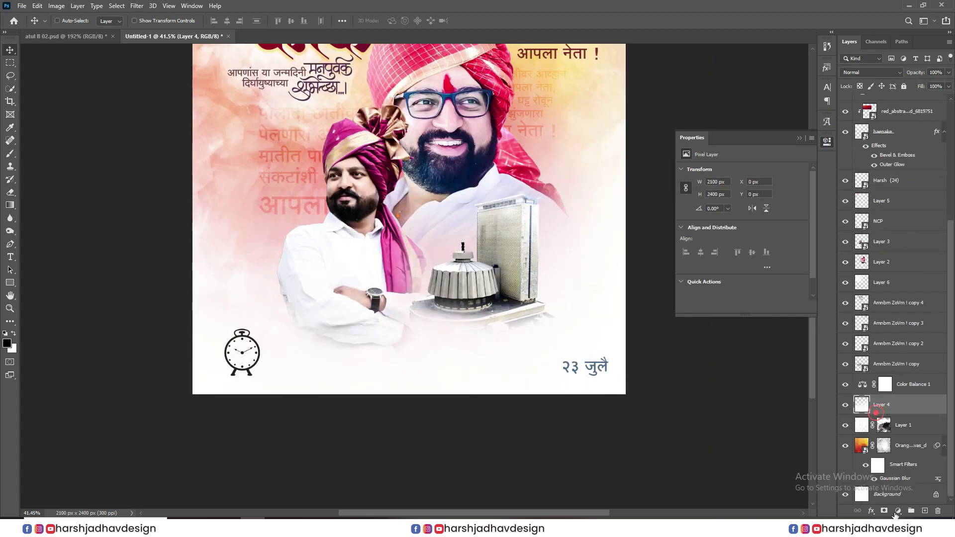
pyautogui.scroll(-2, 666, 331)
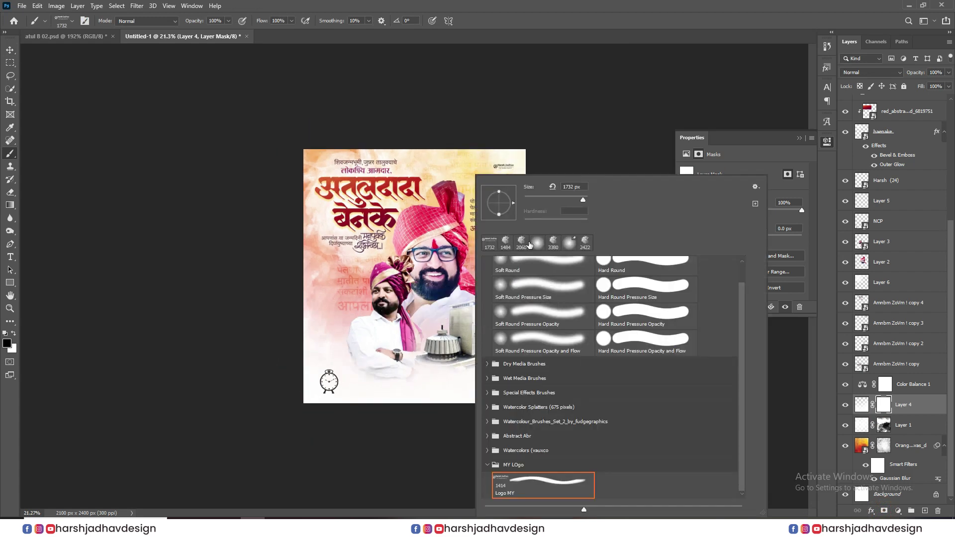
# Paint black splashes on Layer 4's mask around the poster's lower and side edges with a 2238 px watercolour brush, and feather the mask.
pyautogui.click(352, 471)
pyautogui.moveTo(439, 383); pyautogui.dragTo(458, 386)
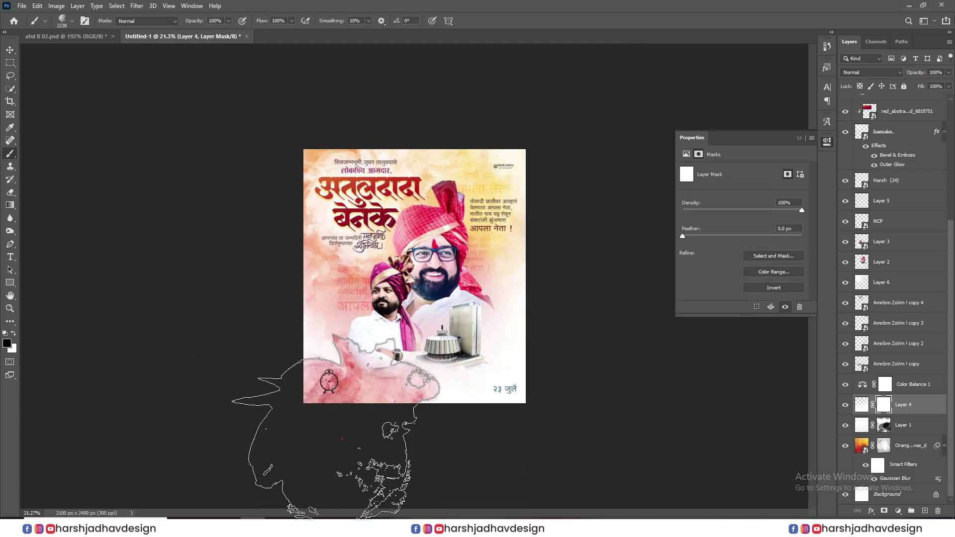
pyautogui.click(337, 451)
pyautogui.click(487, 444)
pyautogui.click(565, 315)
pyautogui.click(279, 367)
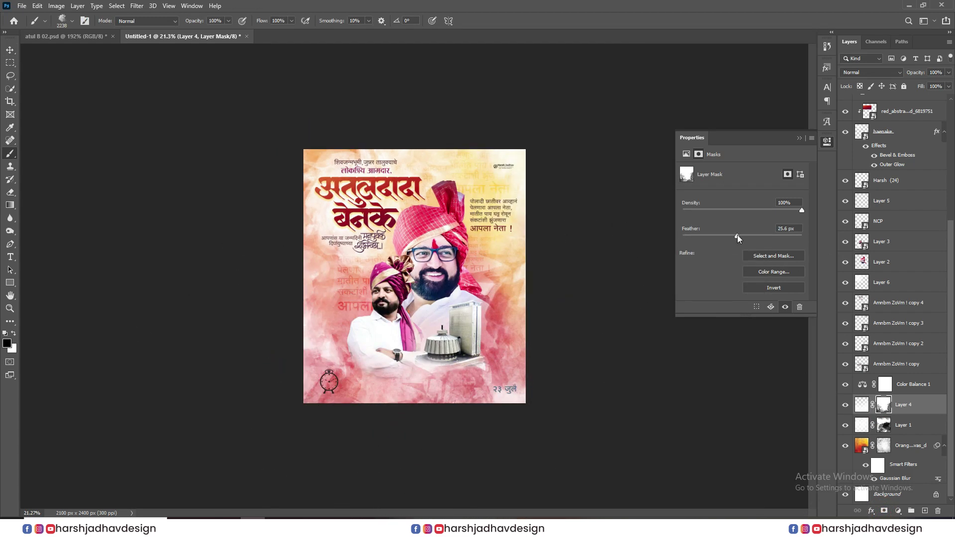
pyautogui.moveTo(758, 235); pyautogui.dragTo(727, 236)
# Add a new layer above Color Balance 1 and paint white watercolour splashes around the poster's edges on it.
pyautogui.click(908, 384)
pyautogui.click(924, 510)
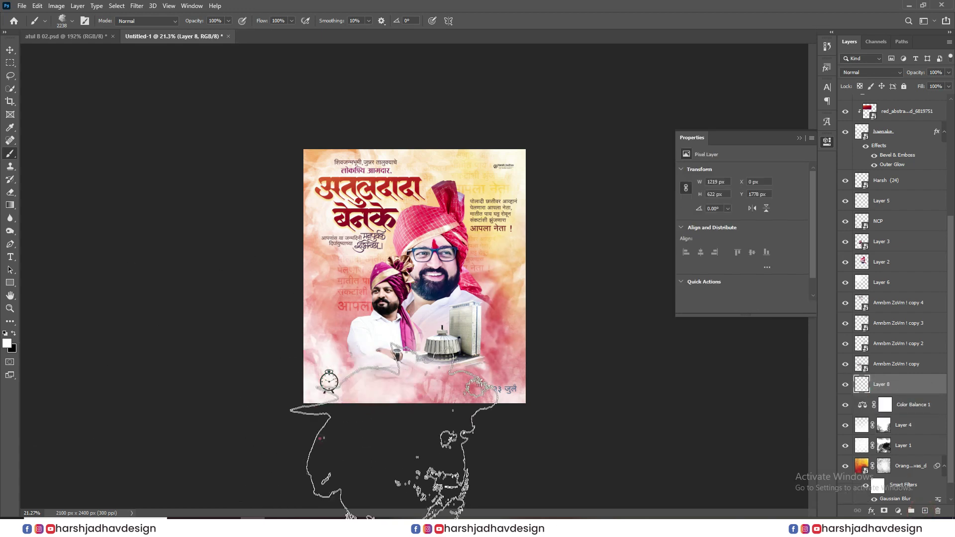
pyautogui.click(593, 320)
pyautogui.click(571, 256)
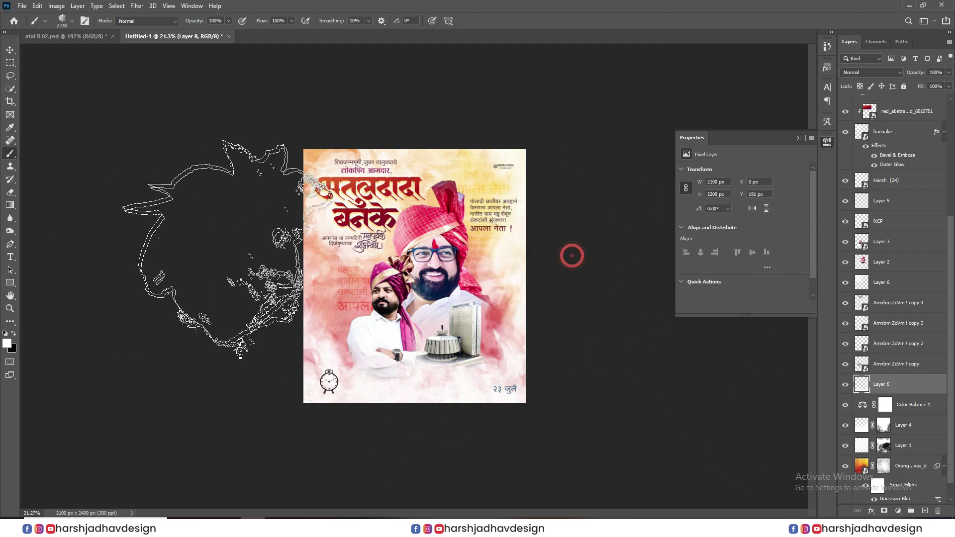
pyautogui.click(261, 339)
pyautogui.scroll(2, 482, 64)
pyautogui.click(472, 64)
pyautogui.click(228, 112)
pyautogui.scroll(3, 610, 352)
# Add a Color Balance adjustment above the white splashes with midtones of -81 on Cyan-Red and +19 on Yellow-Blue.
pyautogui.click(898, 510)
pyautogui.click(917, 422)
pyautogui.scroll(-3, 729, 343)
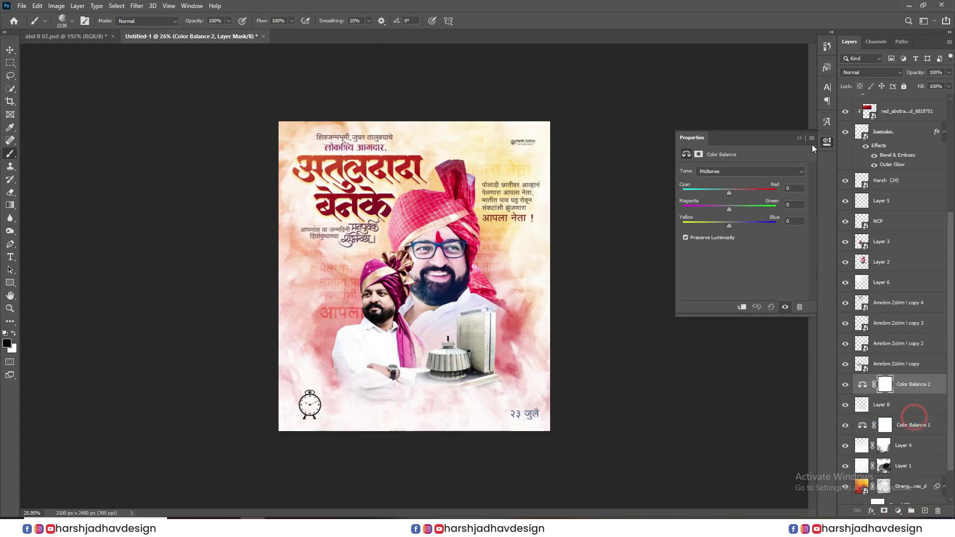
pyautogui.moveTo(729, 193); pyautogui.dragTo(691, 193)
pyautogui.moveTo(734, 235); pyautogui.dragTo(737, 241)
pyautogui.scroll(-7, 616, 237)
pyautogui.scroll(8, 358, 147)
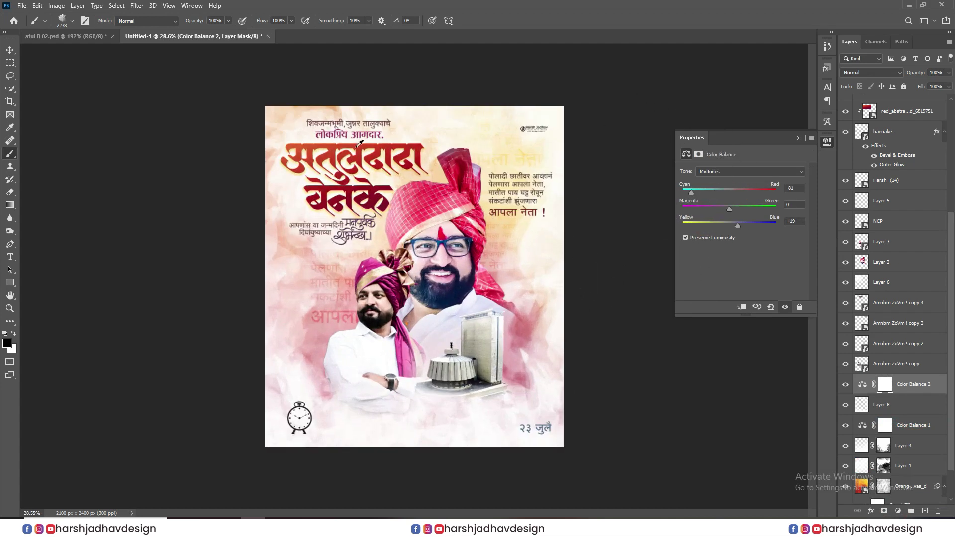
# Examine the finished poster enlarged in full-screen view.
pyautogui.click(10, 51)
pyautogui.press('f')
pyautogui.press('f')
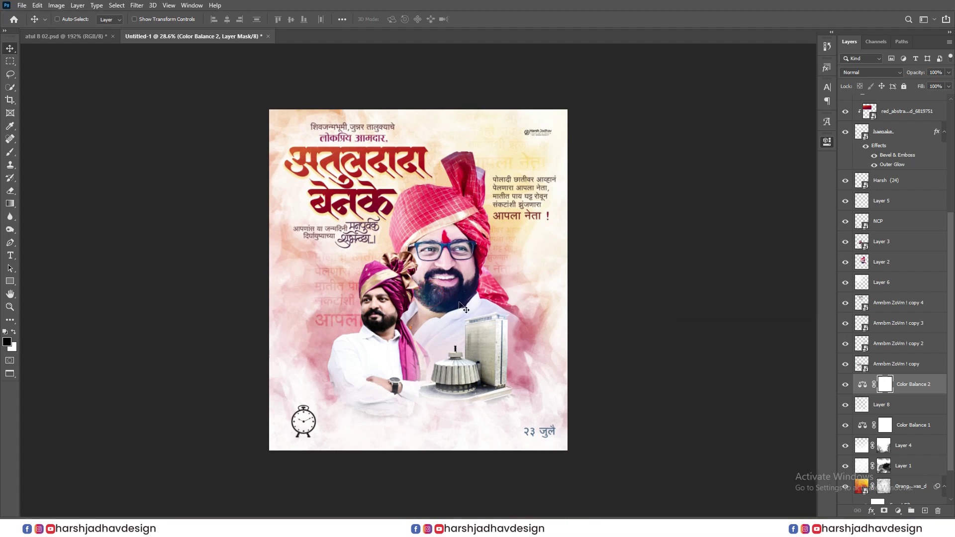
pyautogui.scroll(3, 508, 324)
pyautogui.moveTo(514, 197); pyautogui.dragTo(517, 228)
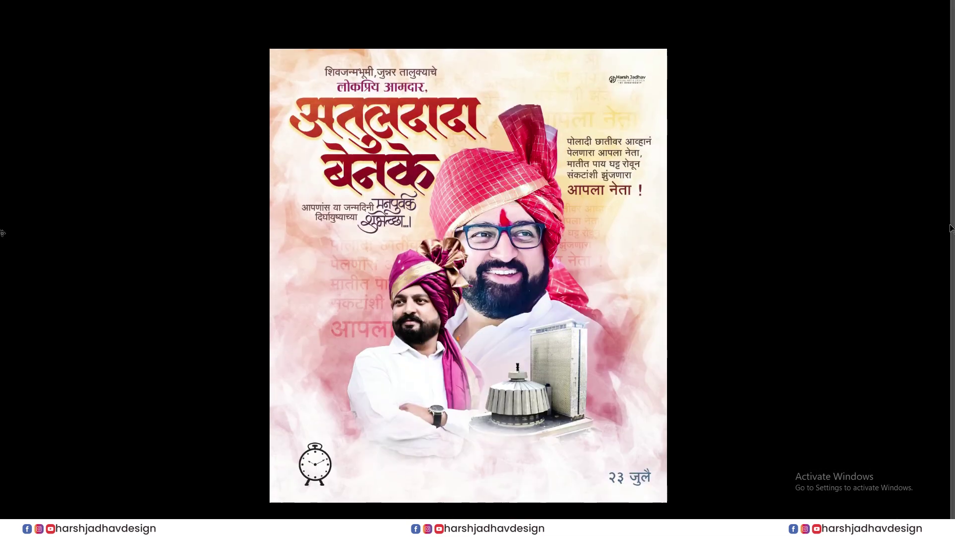